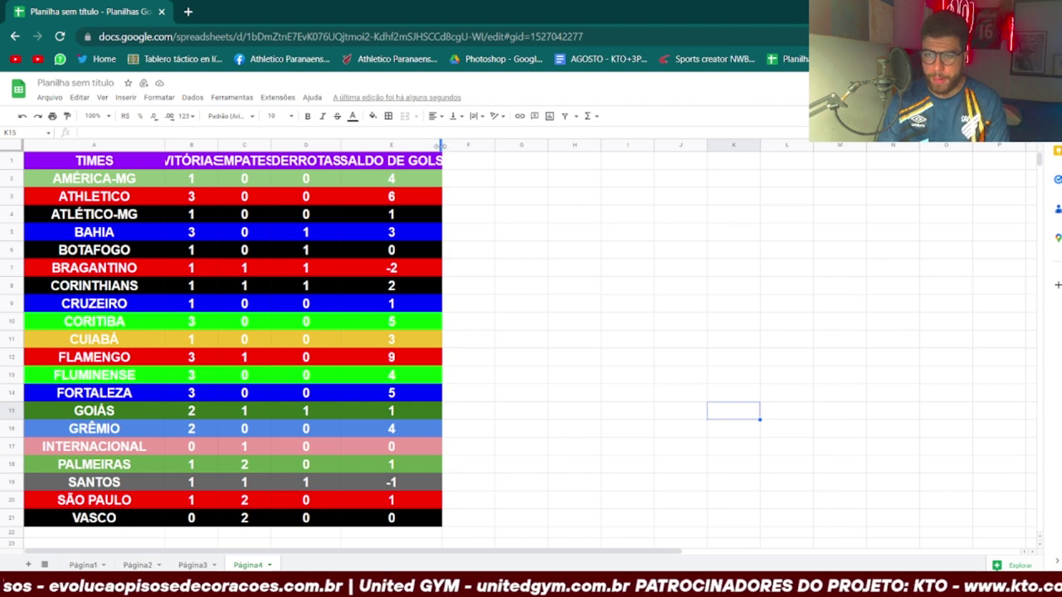
# Step: Widen the SALDO DE GOLS, DERROTAS, EMPATES and VITÓRIAS columns so their headers fit
pyautogui.moveTo(441, 145); pyautogui.dragTo(470, 145)
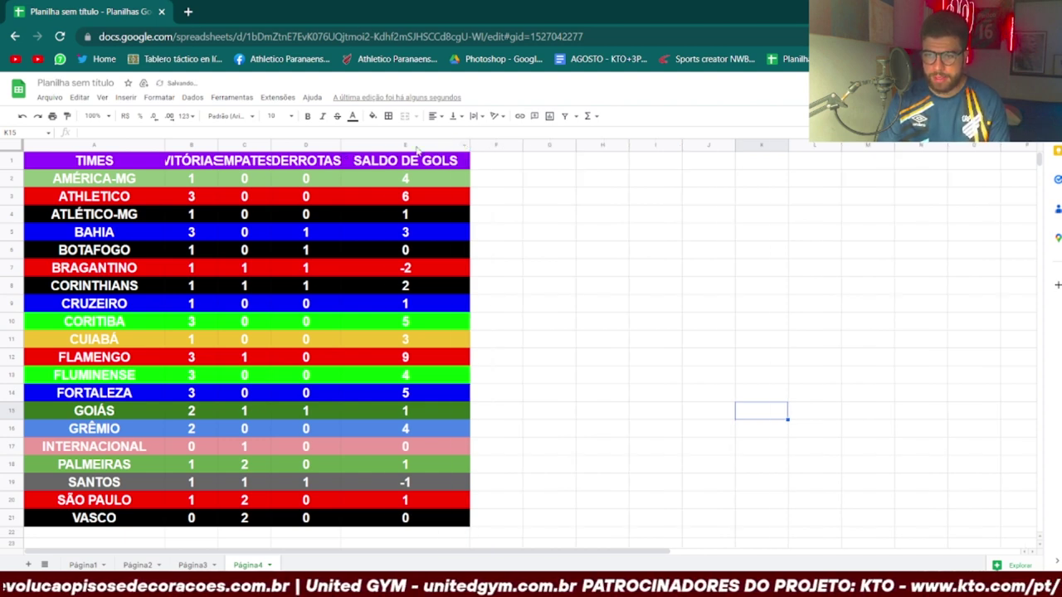
pyautogui.click(339, 146)
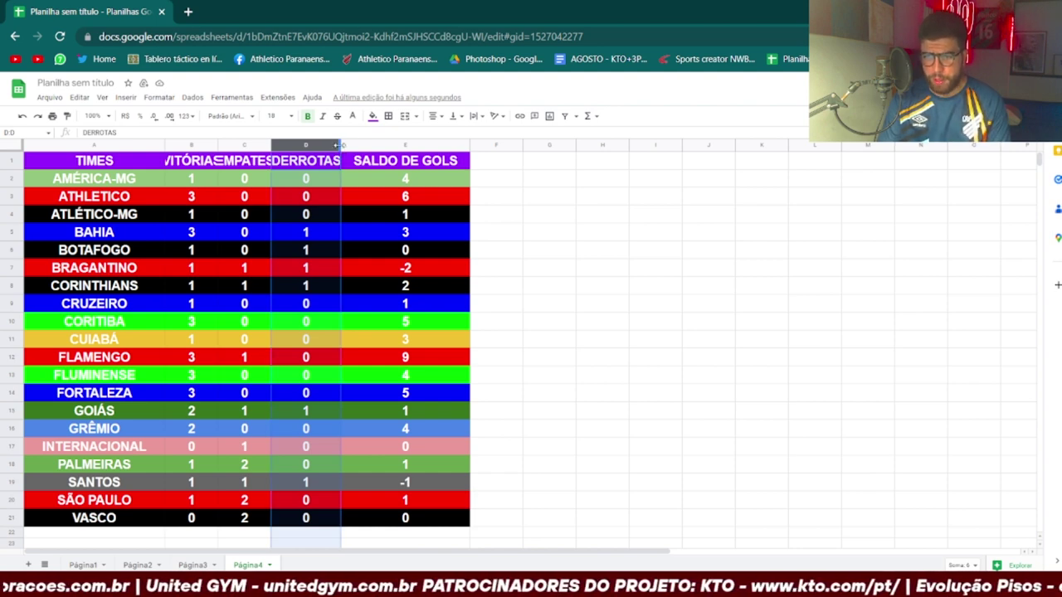
pyautogui.moveTo(337, 145); pyautogui.dragTo(347, 143)
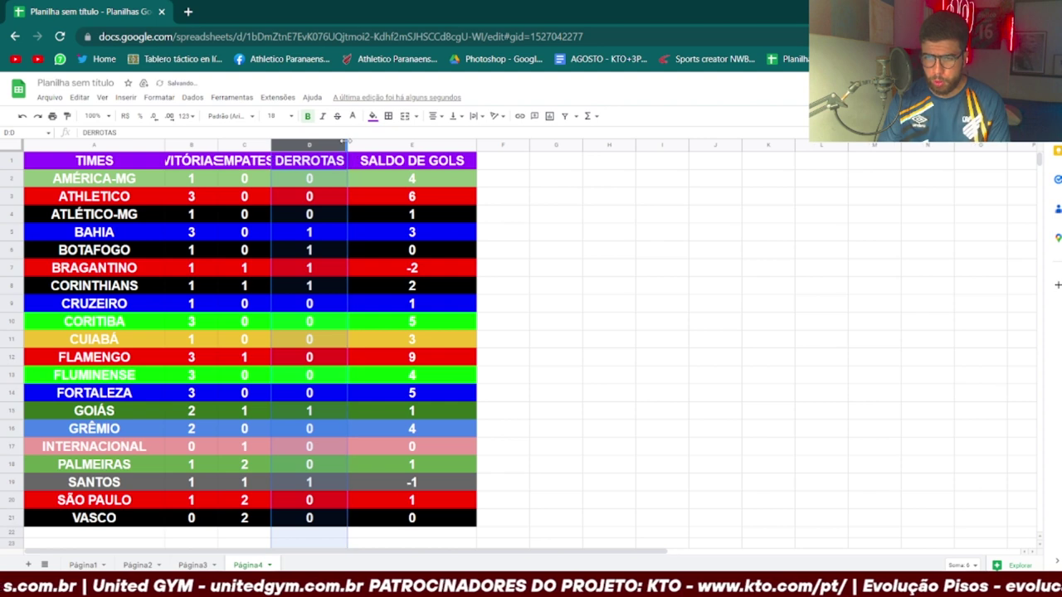
pyautogui.moveTo(271, 144); pyautogui.dragTo(302, 143)
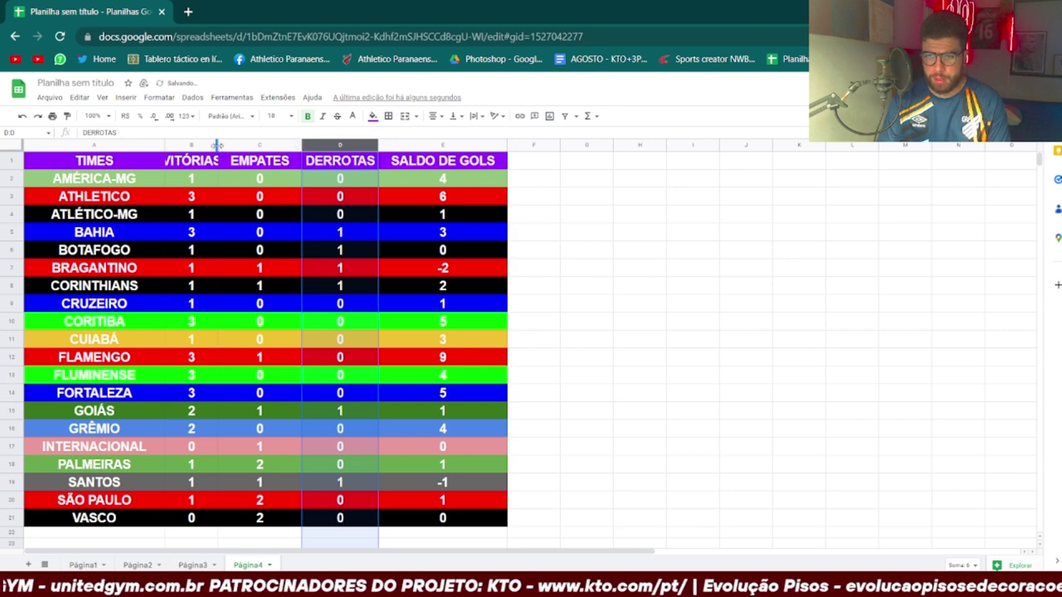
pyautogui.moveTo(218, 146); pyautogui.dragTo(232, 146)
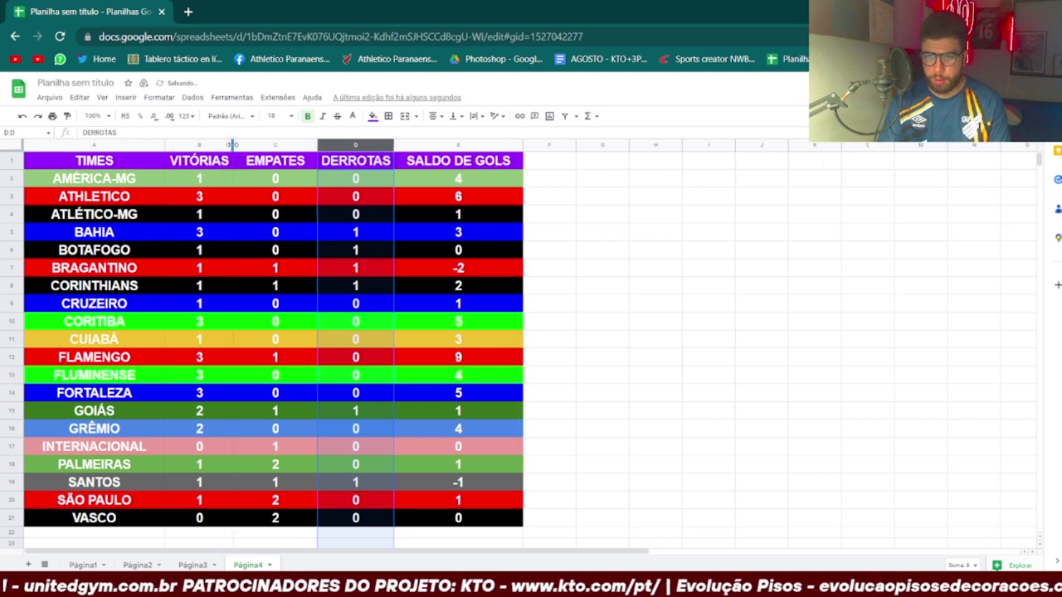
pyautogui.click(593, 238)
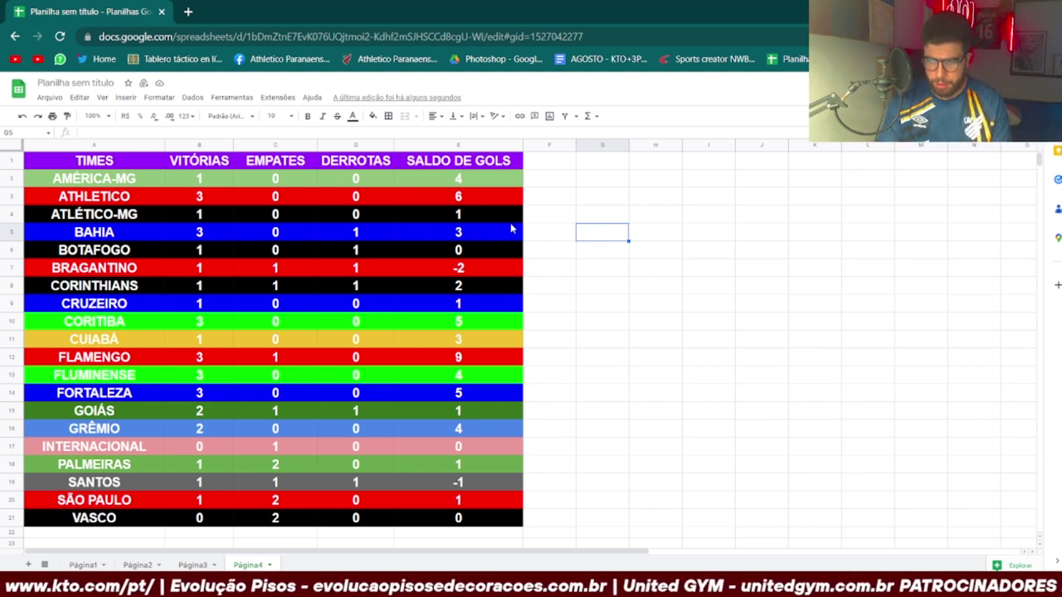
# Step: Fill the empty cell F5 beside the BAHIA row with red
pyautogui.click(547, 237)
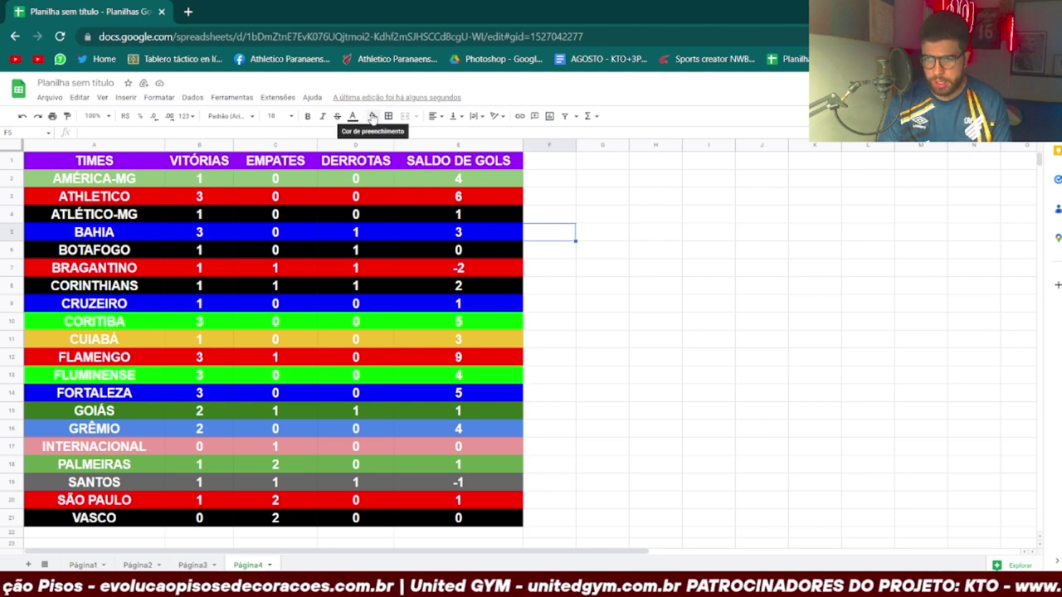
pyautogui.click(373, 116)
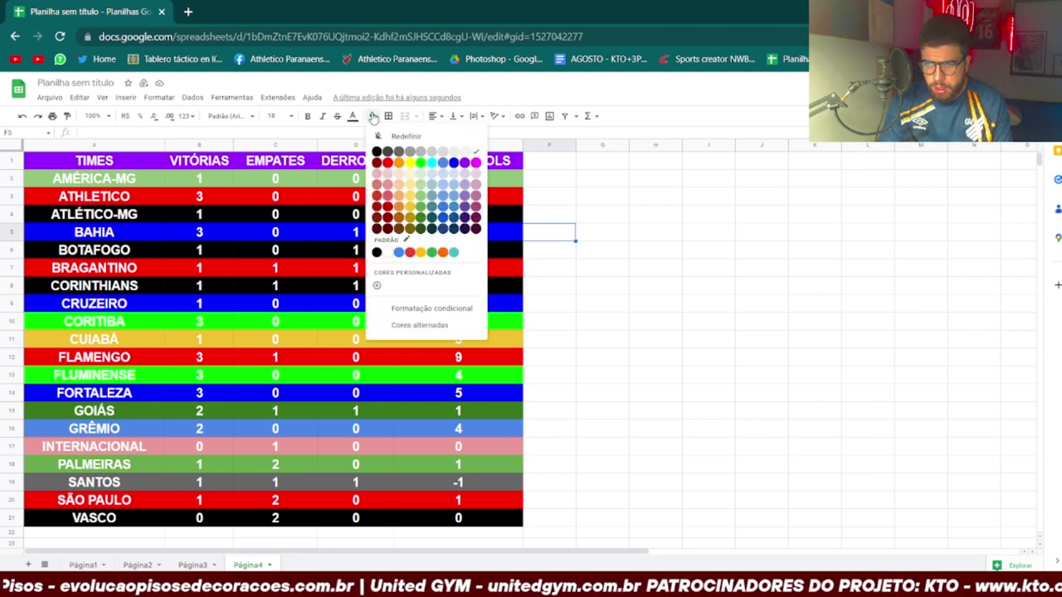
pyautogui.click(388, 162)
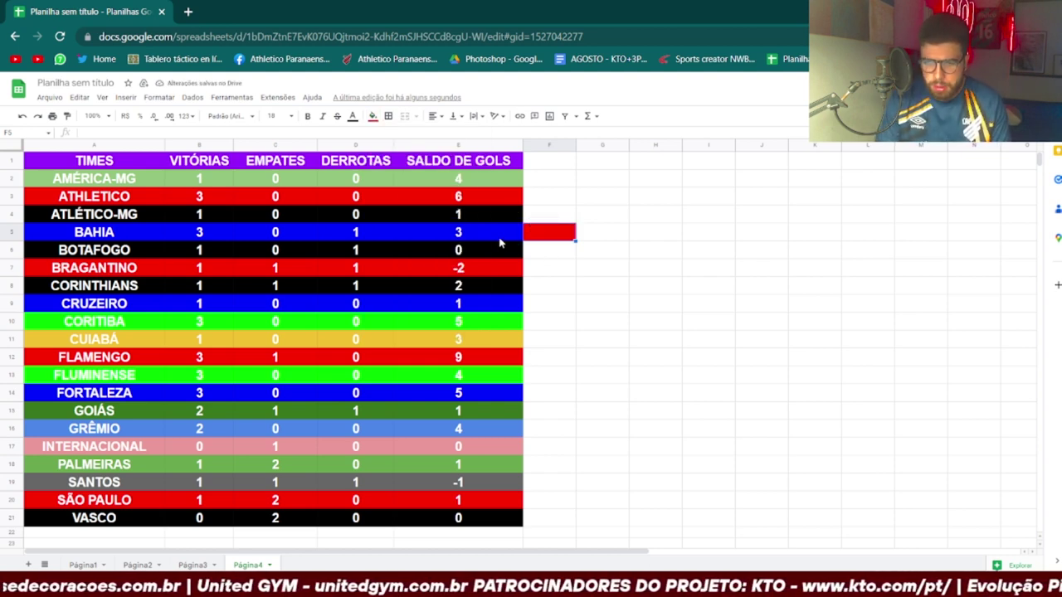
# Step: Hide the BAHIA row by filling cells A5:E5 with white
pyautogui.moveTo(500, 241); pyautogui.dragTo(137, 239)
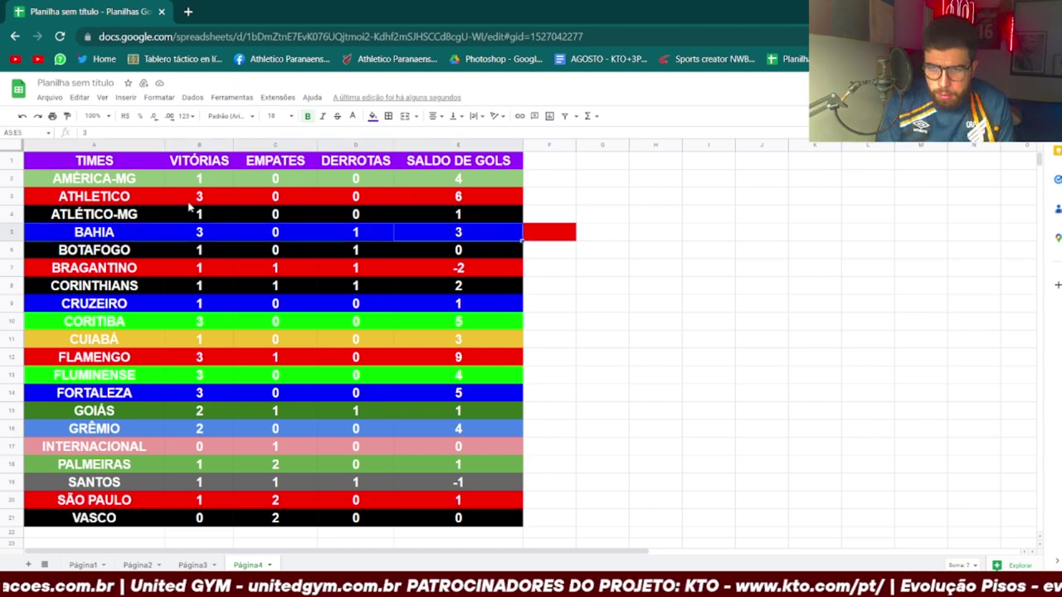
pyautogui.click(373, 121)
pyautogui.click(475, 152)
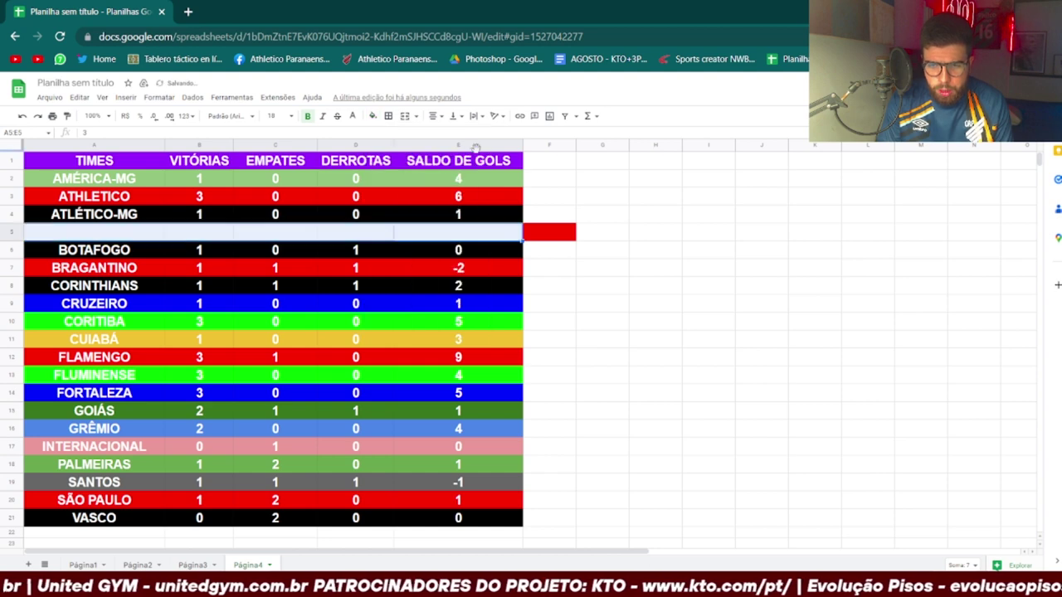
pyautogui.click(649, 214)
# Step: Change the fill of the red cell F5 to white
pyautogui.click(570, 238)
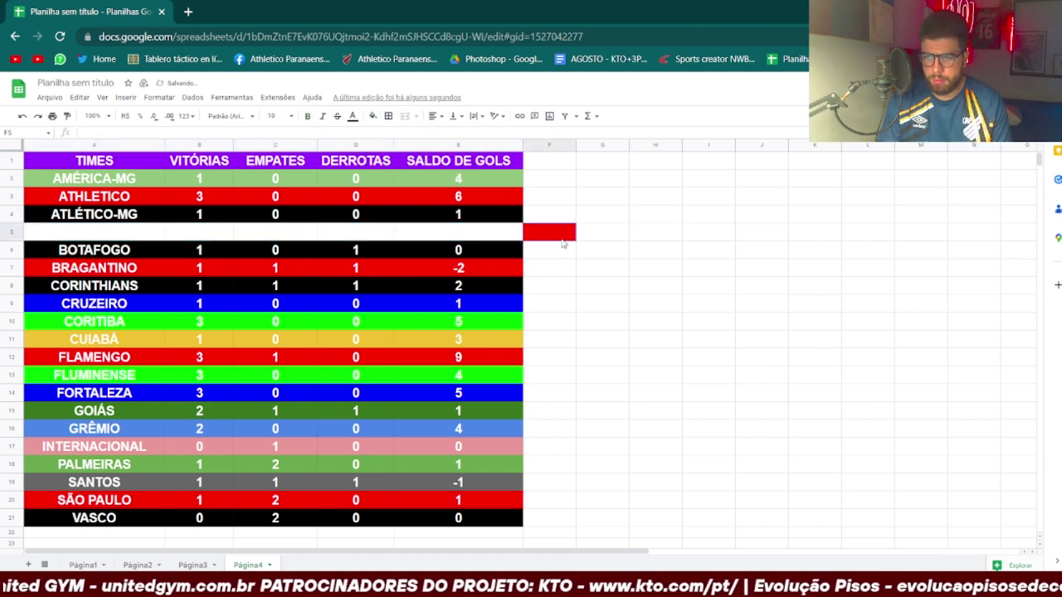
pyautogui.click(374, 121)
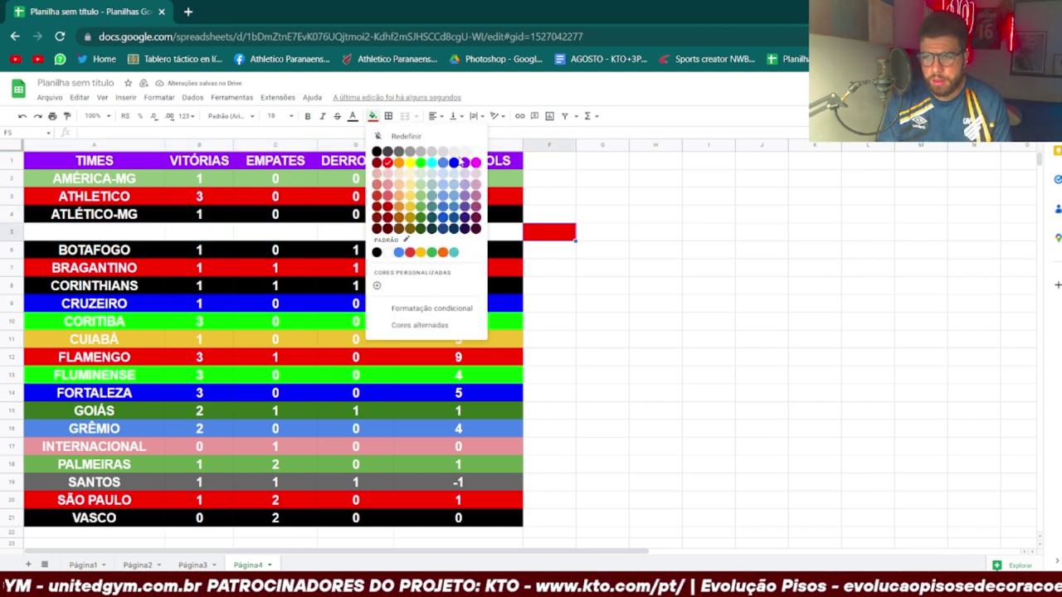
pyautogui.click(476, 152)
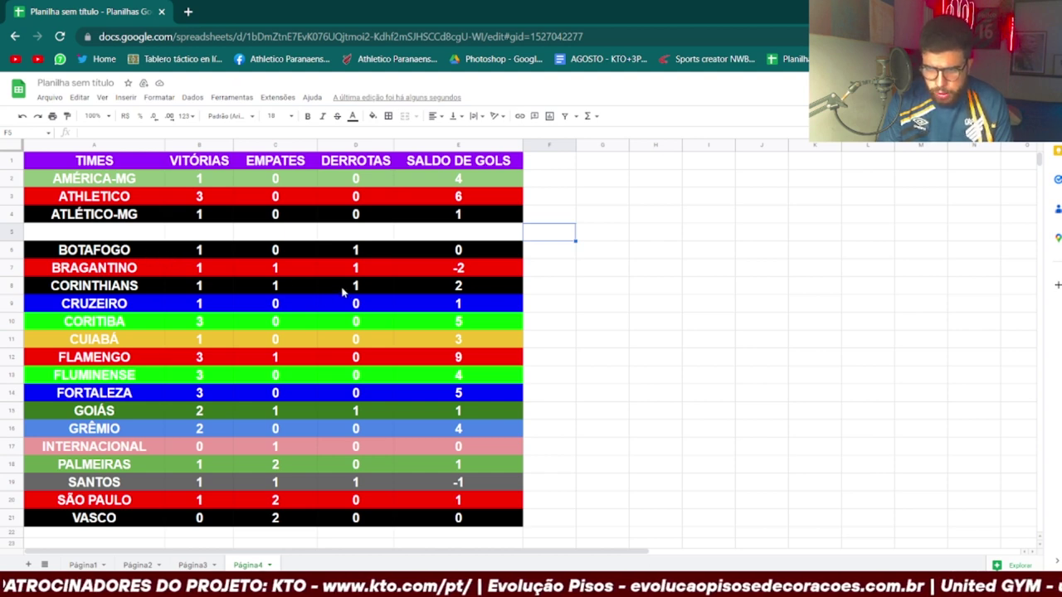
# Step: Hide the BOTAFOGO, BRAGANTINO and CORINTHIANS rows by filling cells A6:E8 with white
pyautogui.click(510, 286)
pyautogui.moveTo(448, 285); pyautogui.dragTo(122, 251)
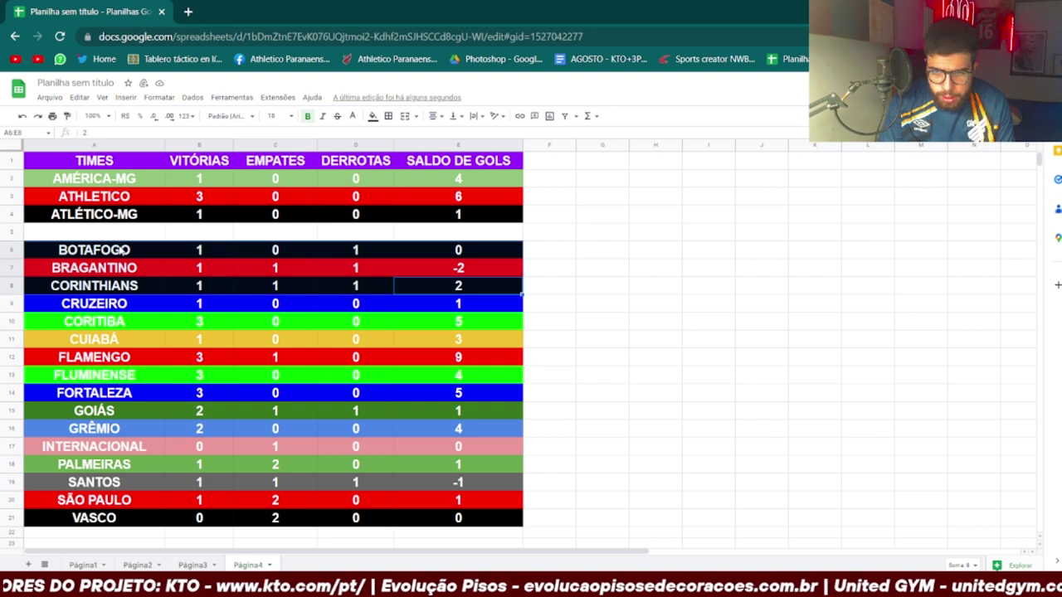
pyautogui.click(373, 115)
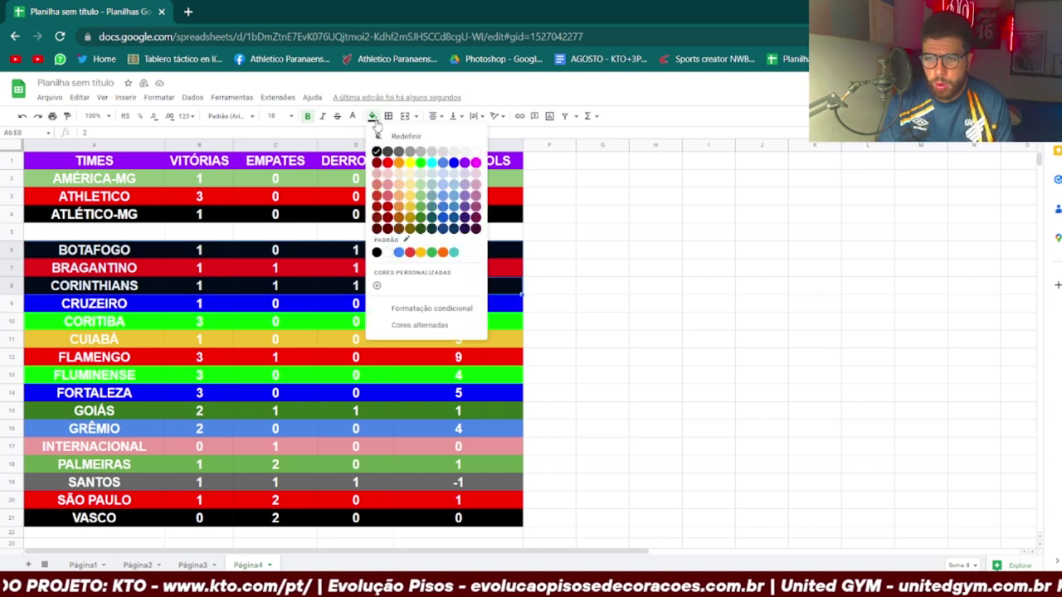
pyautogui.click(476, 154)
pyautogui.click(619, 292)
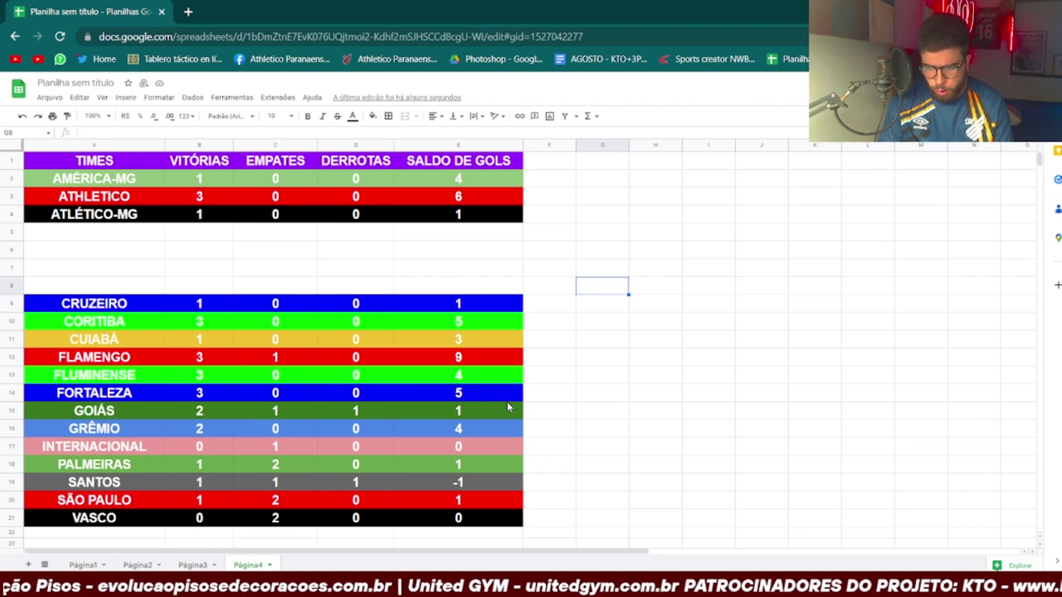
# Step: Hide the GOIÁS row by filling cells A15:E15 with white
pyautogui.moveTo(510, 410); pyautogui.dragTo(126, 415)
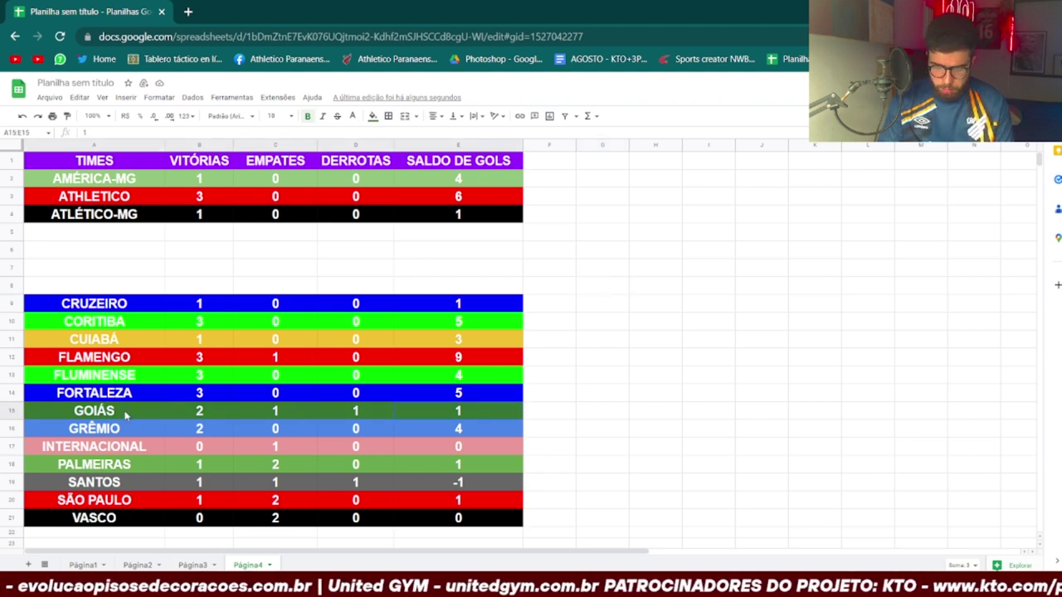
pyautogui.click(372, 118)
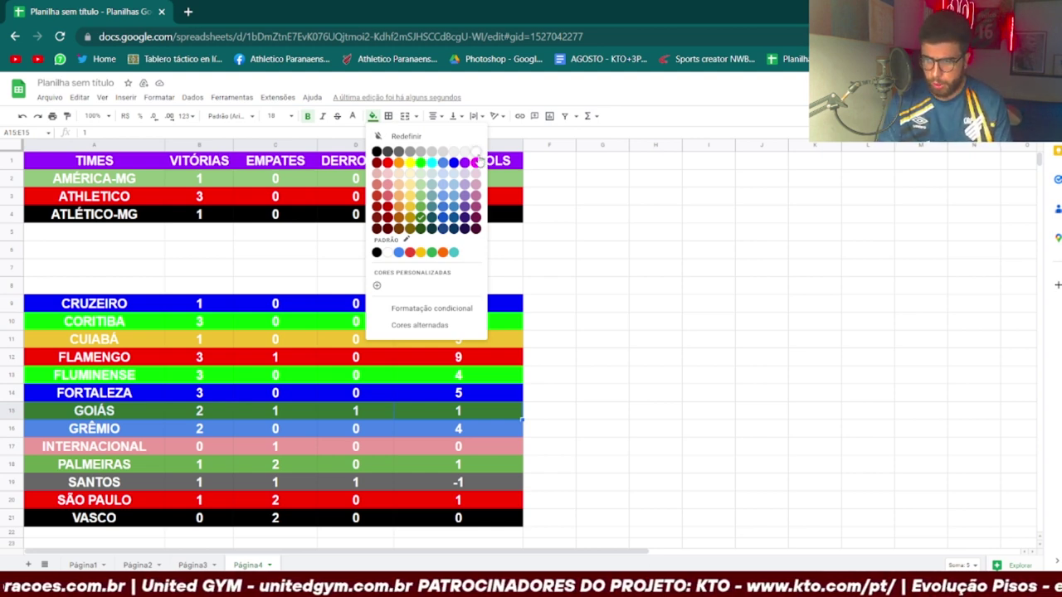
pyautogui.click(477, 156)
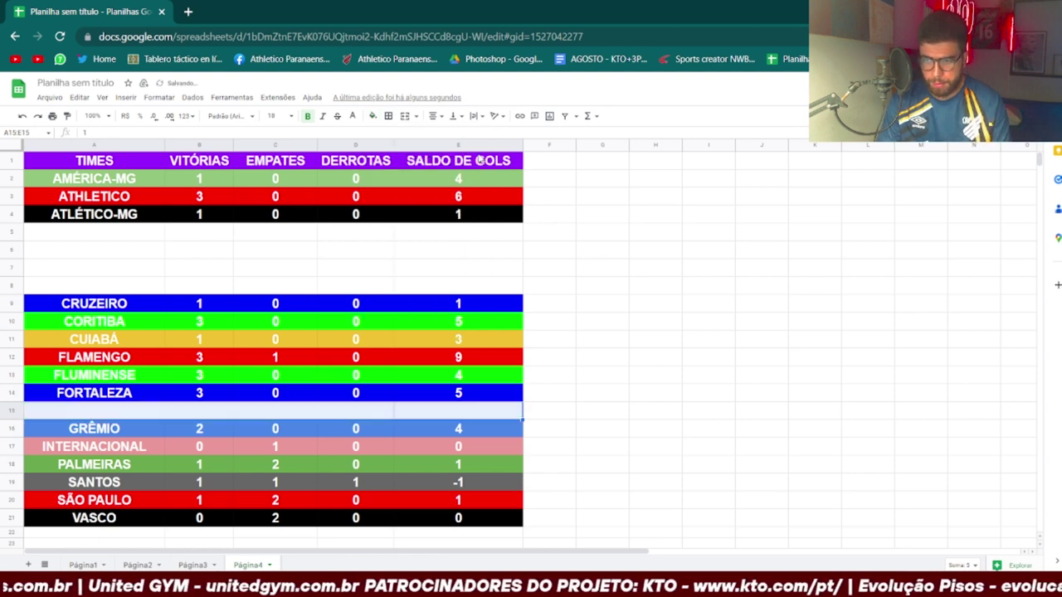
pyautogui.click(628, 452)
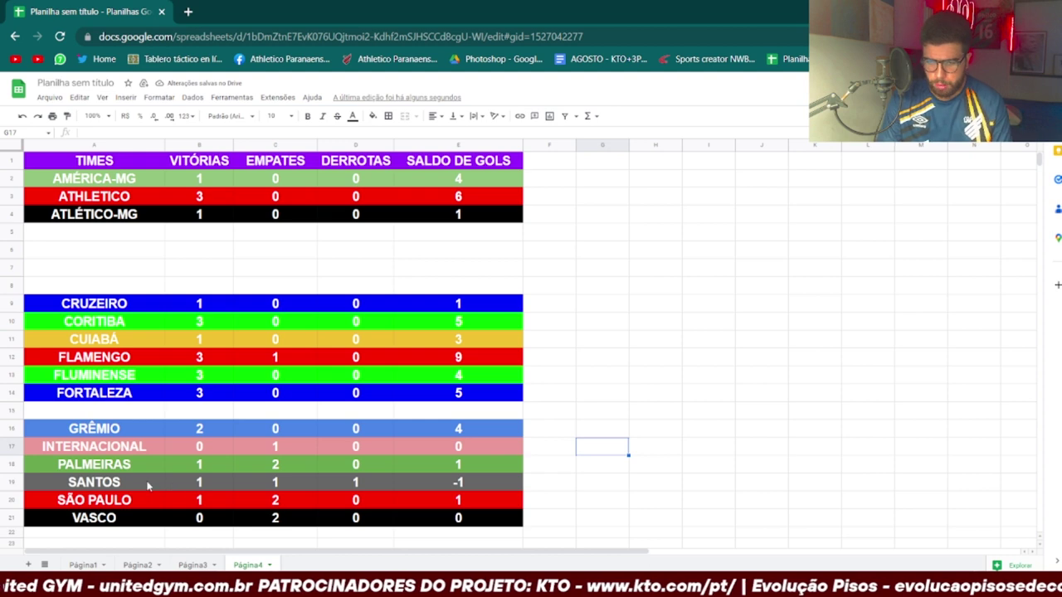
# Step: Hide the SANTOS row by filling cells A19:E19 with white
pyautogui.moveTo(148, 487); pyautogui.dragTo(506, 487)
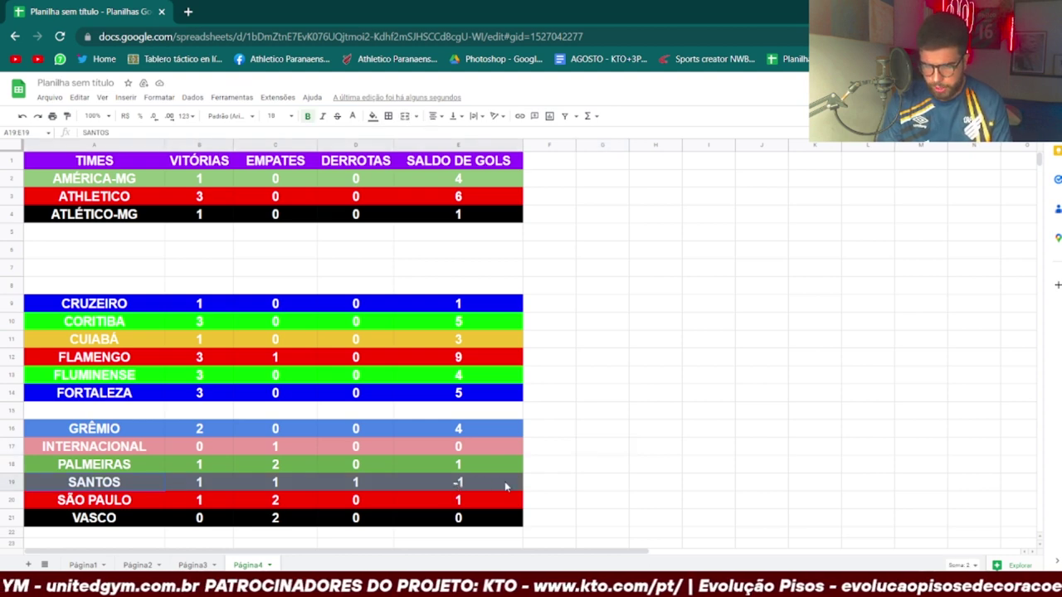
pyautogui.click(372, 116)
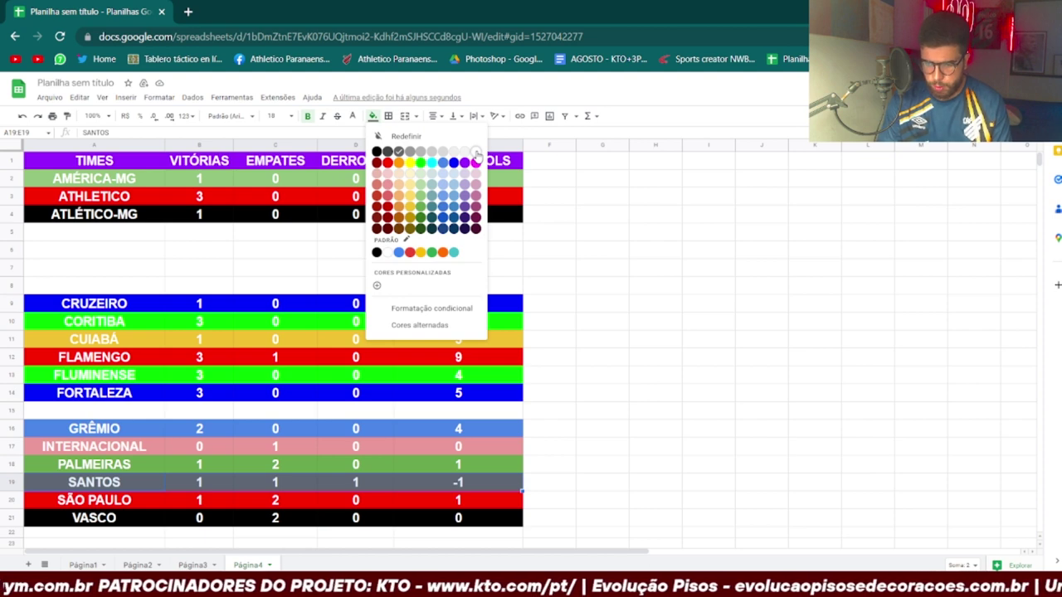
pyautogui.click(476, 472)
pyautogui.moveTo(486, 486); pyautogui.dragTo(135, 481)
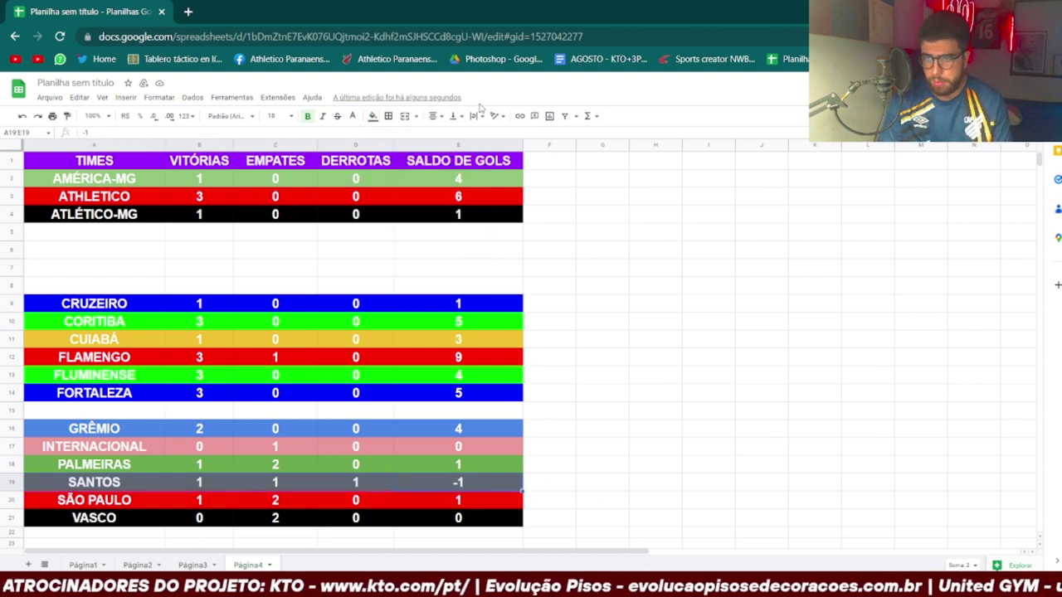
pyautogui.click(372, 115)
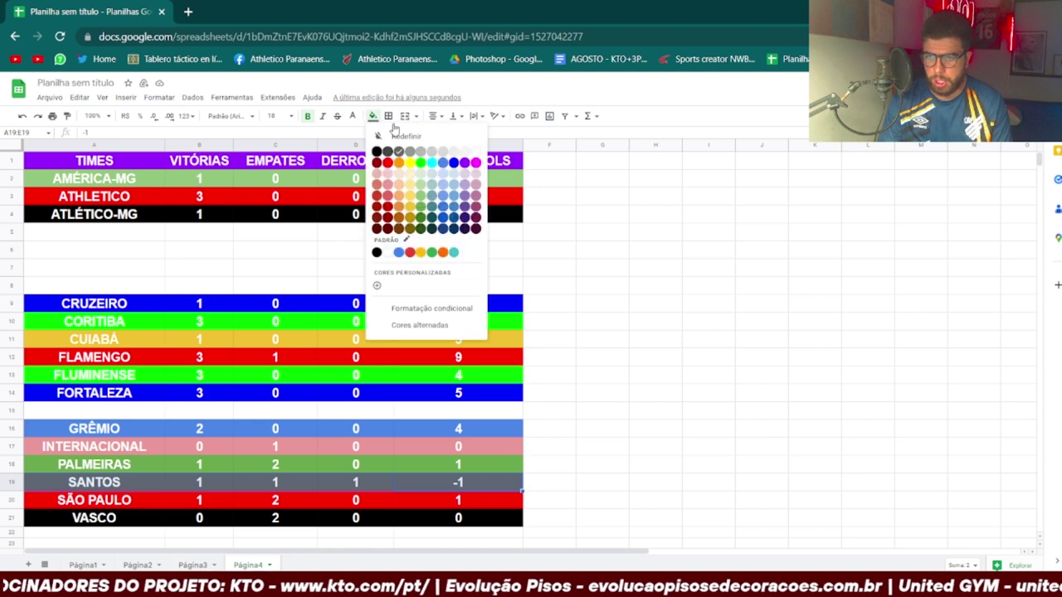
pyautogui.click(475, 151)
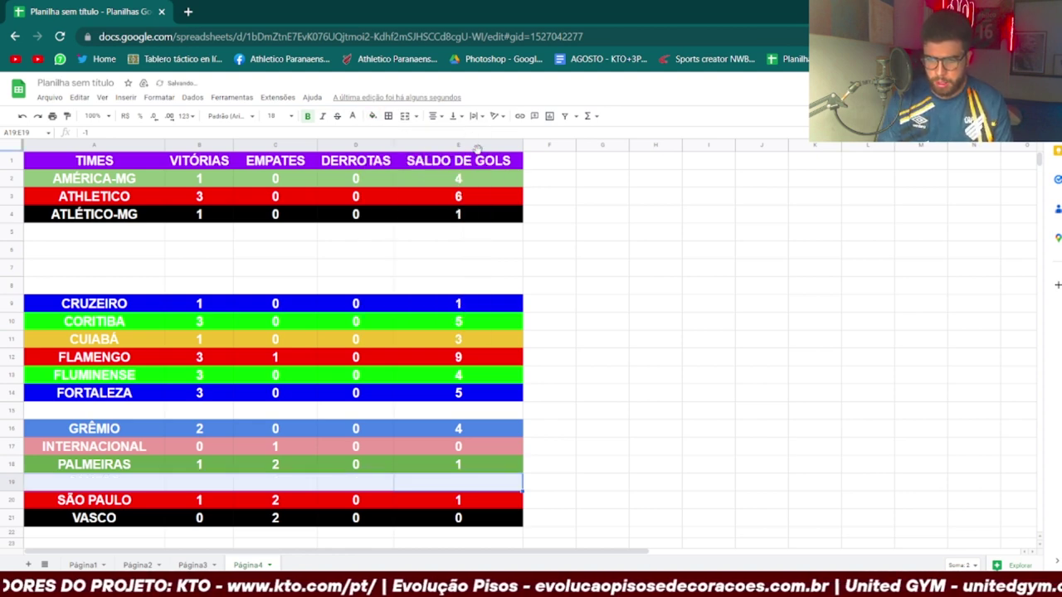
pyautogui.click(677, 355)
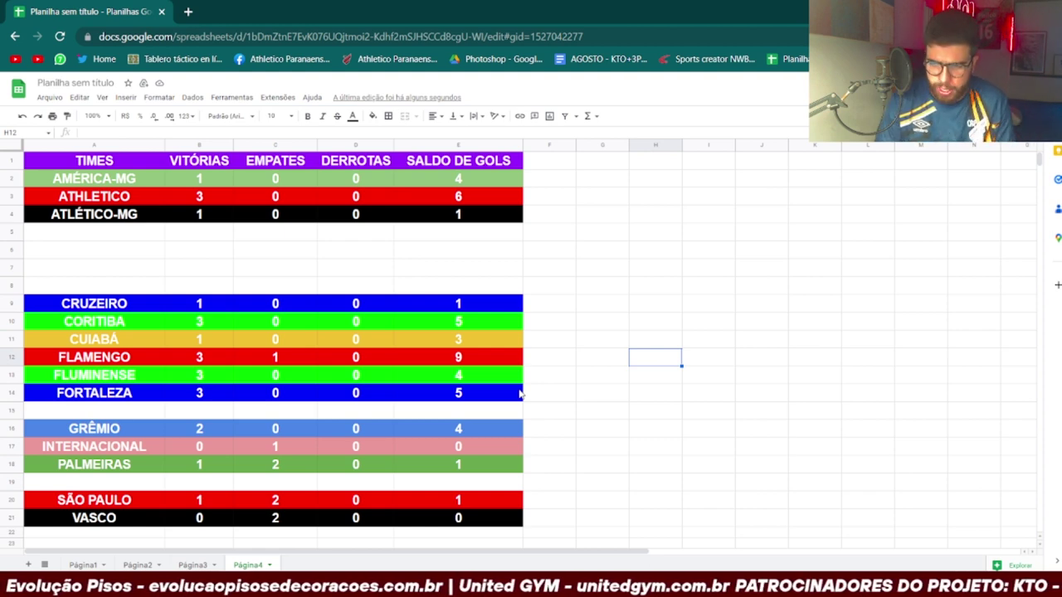
# Step: Hide the FLAMENGO row by filling cells A12:E12 with white
pyautogui.moveTo(55, 358); pyautogui.dragTo(390, 358)
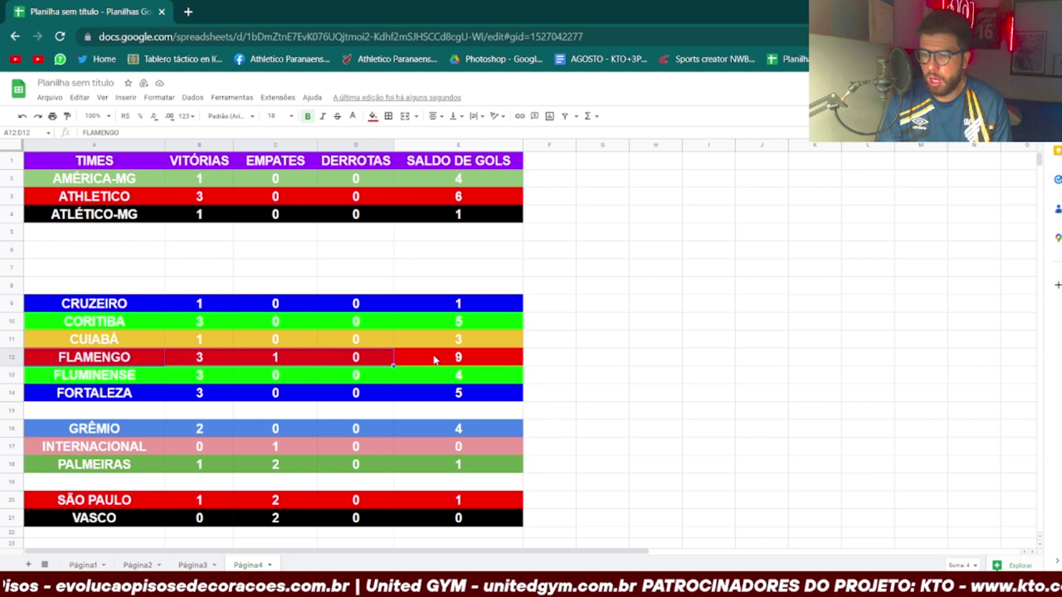
pyautogui.click(552, 367)
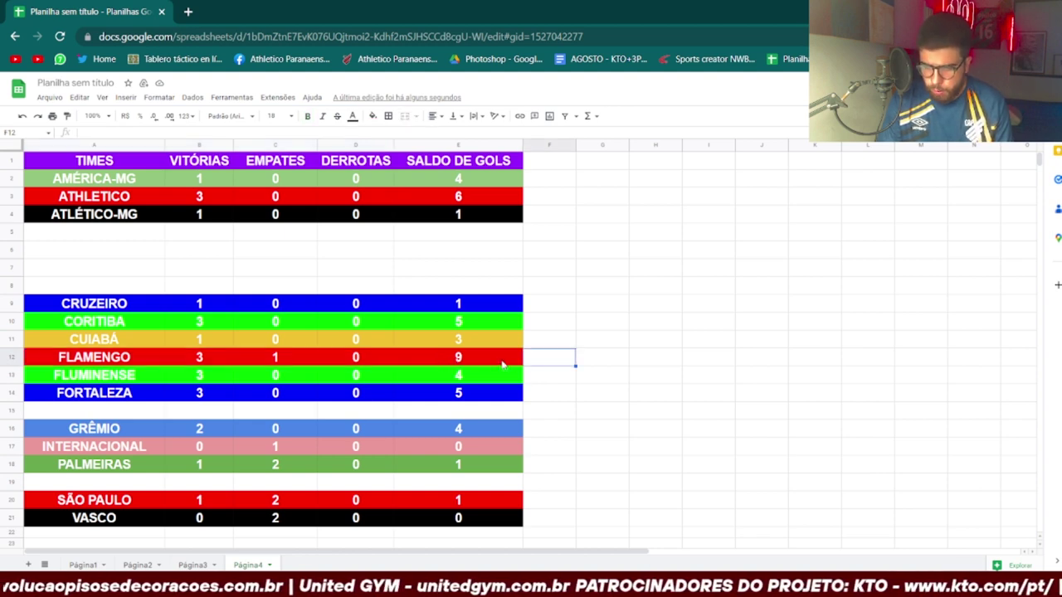
pyautogui.click(406, 359)
pyautogui.moveTo(407, 360); pyautogui.dragTo(143, 358)
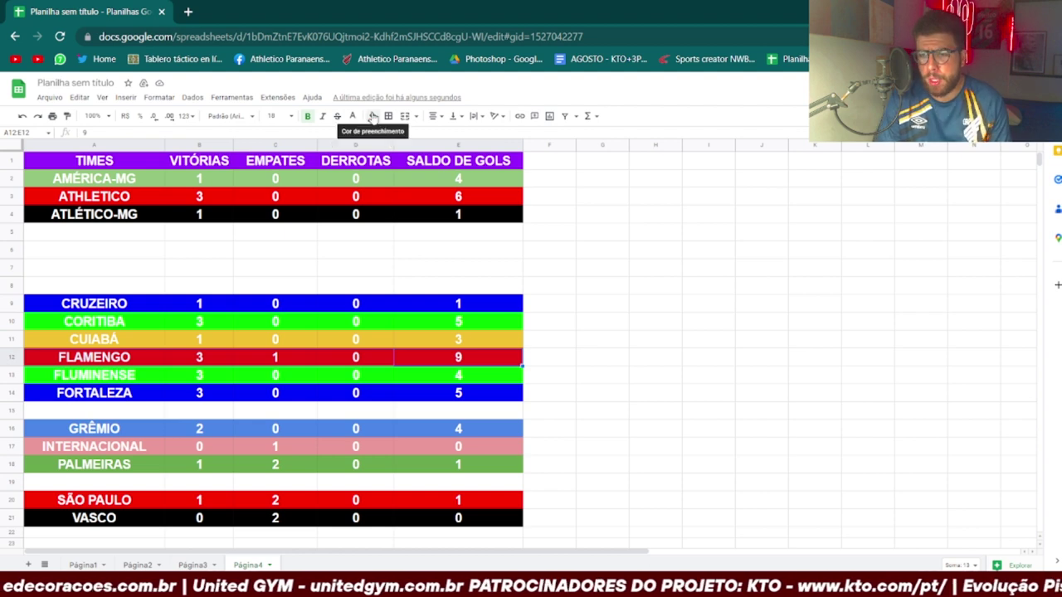
pyautogui.click(373, 115)
pyautogui.click(477, 151)
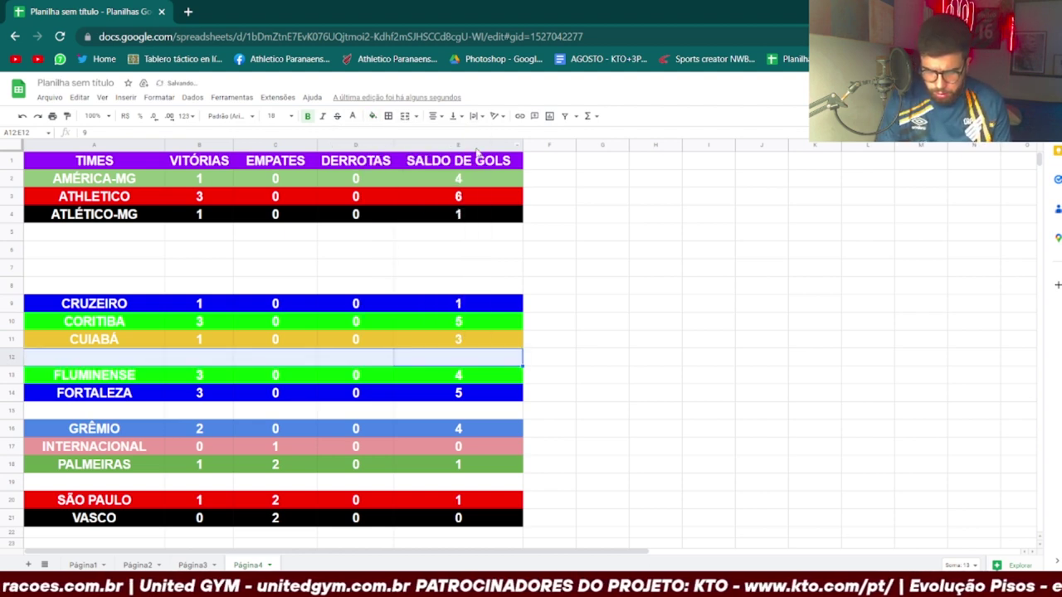
pyautogui.click(612, 312)
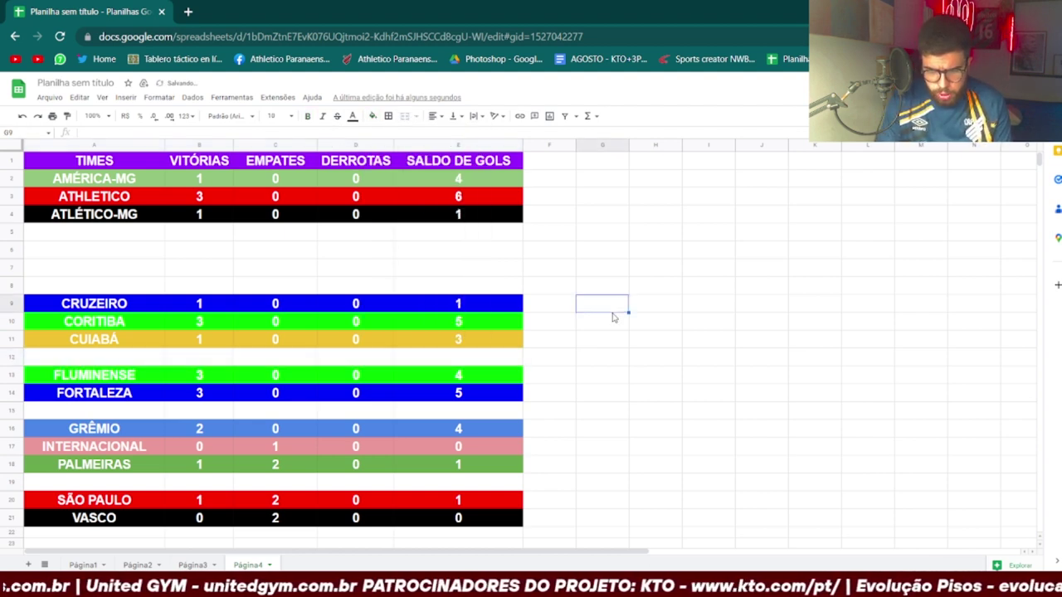
# Step: Hide the INTERNACIONAL row by filling cells A17:E17 with white
pyautogui.click(142, 446)
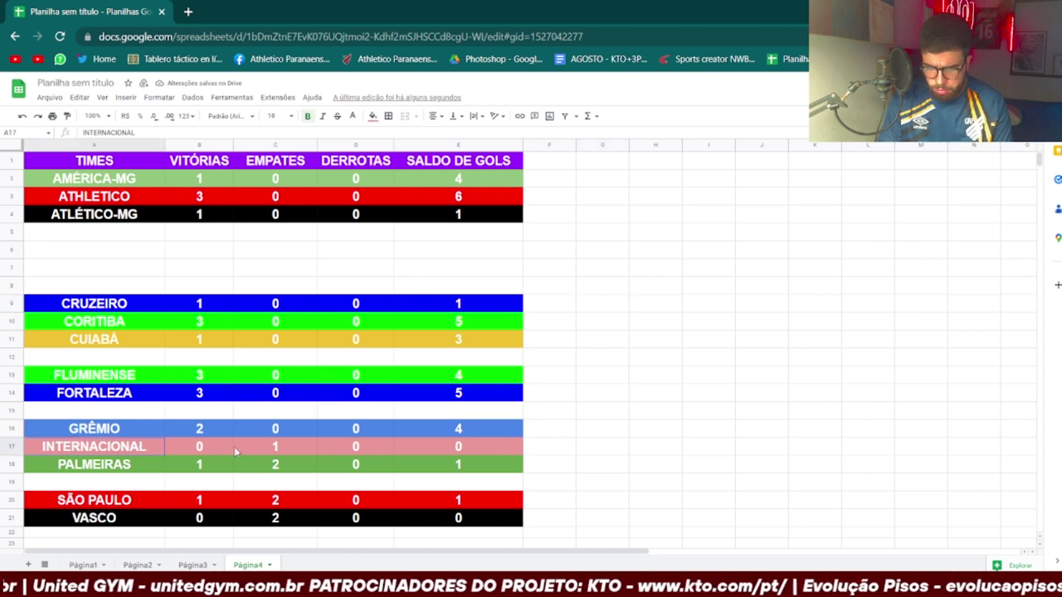
pyautogui.moveTo(235, 452); pyautogui.dragTo(436, 443)
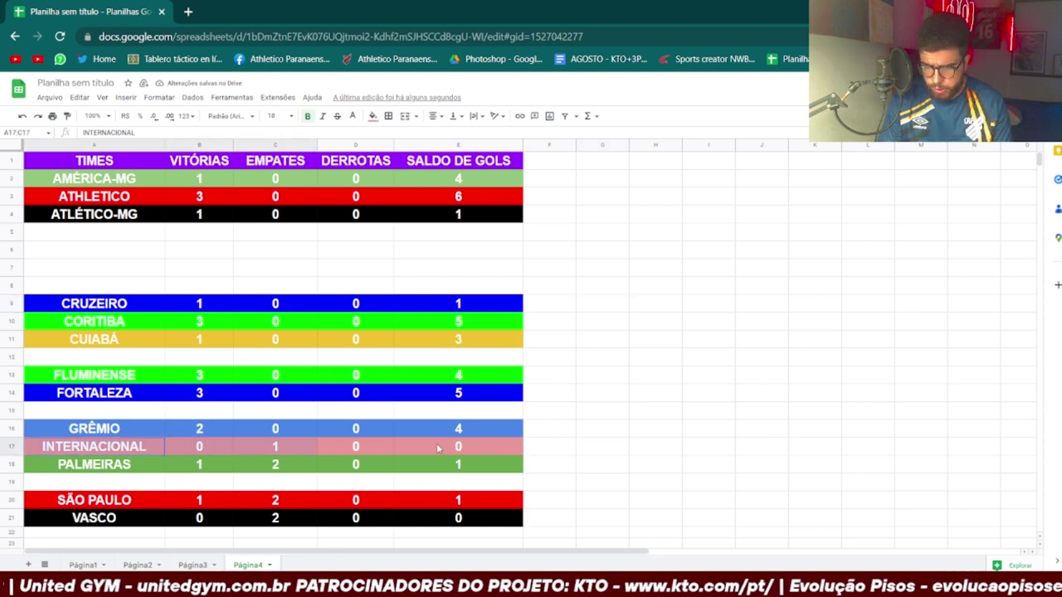
pyautogui.click(374, 117)
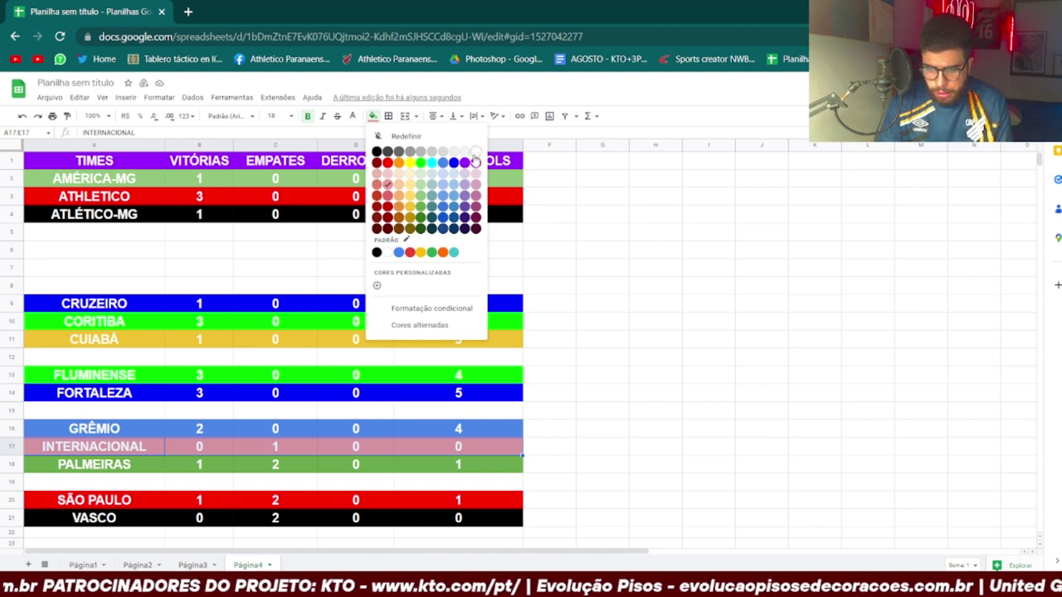
pyautogui.click(476, 153)
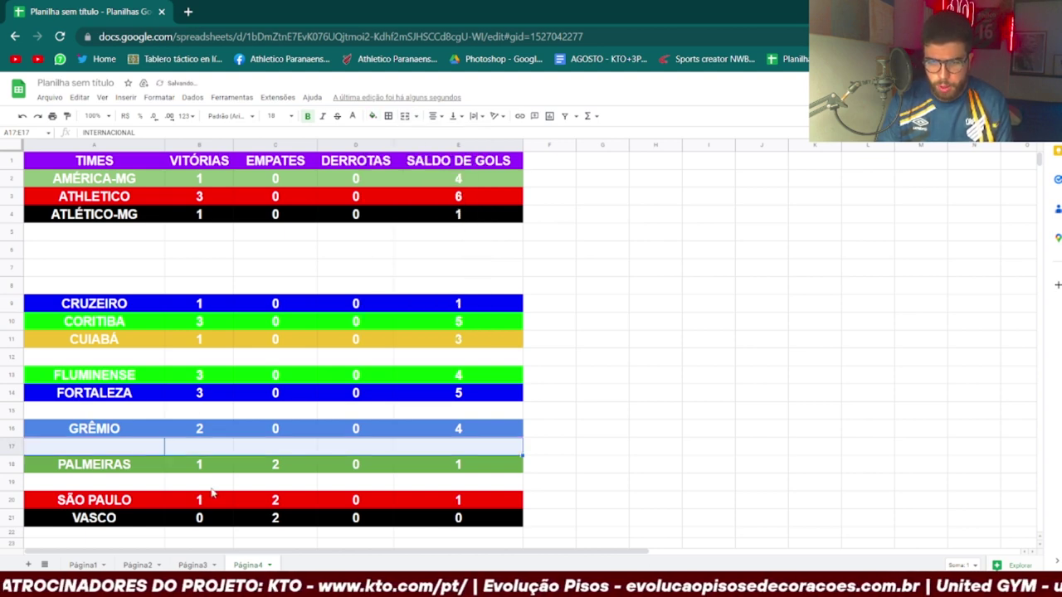
# Step: Hide the SÃO PAULO and VASCO rows by filling cells A20:E21 with white
pyautogui.moveTo(137, 504); pyautogui.dragTo(419, 527)
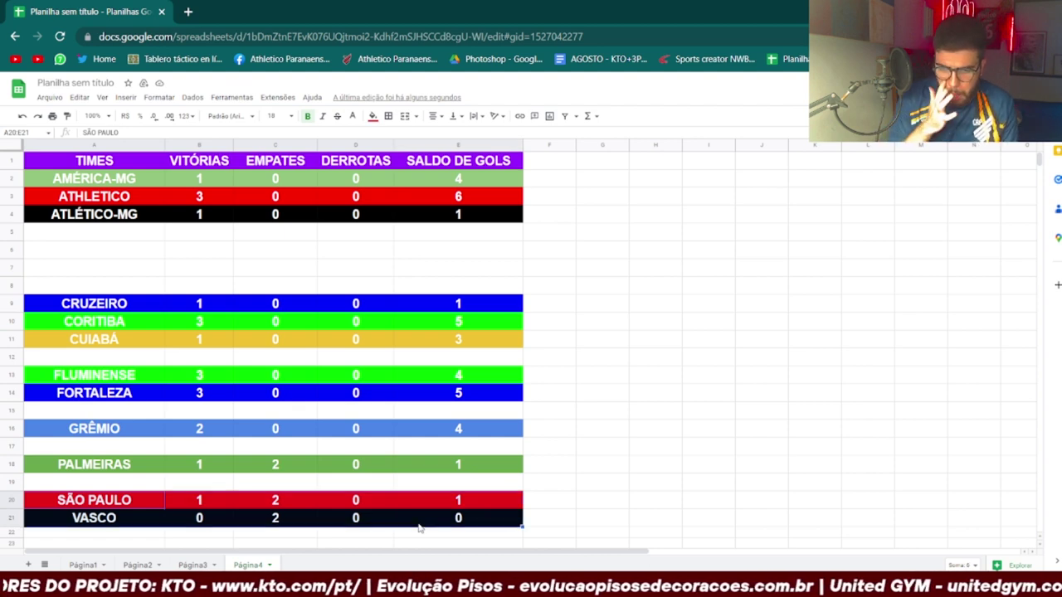
pyautogui.click(373, 115)
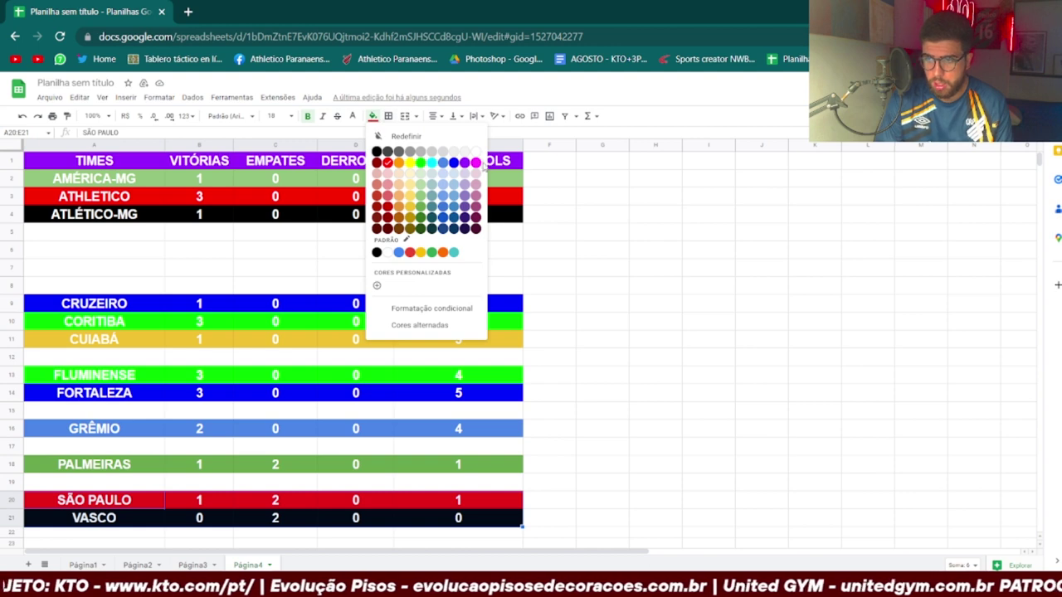
pyautogui.click(476, 153)
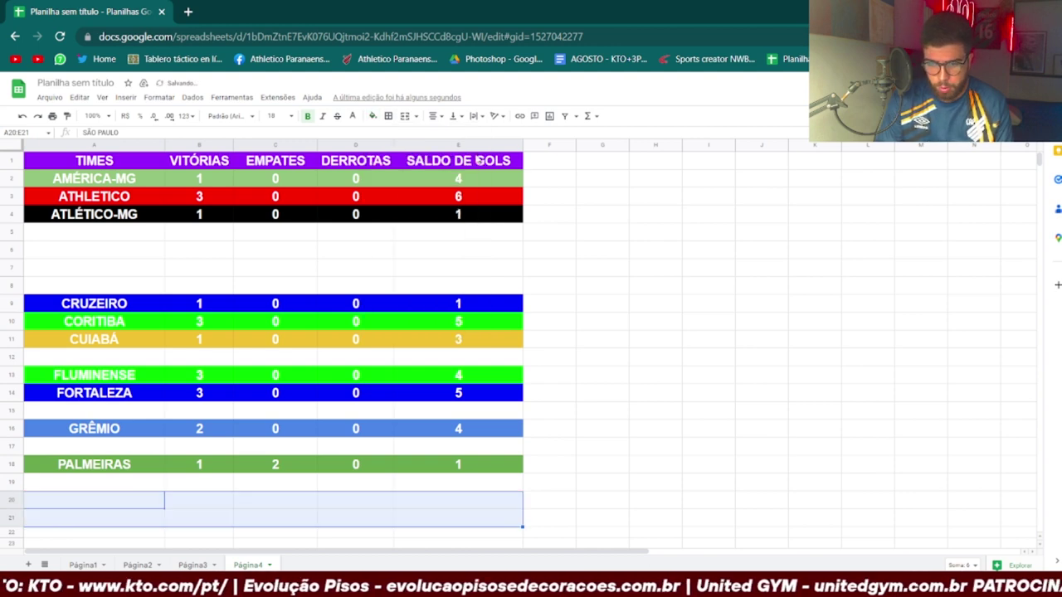
# Step: Hide the PALMEIRAS row by filling cells A18:E18 with white
pyautogui.click(111, 466)
pyautogui.moveTo(111, 466); pyautogui.dragTo(469, 469)
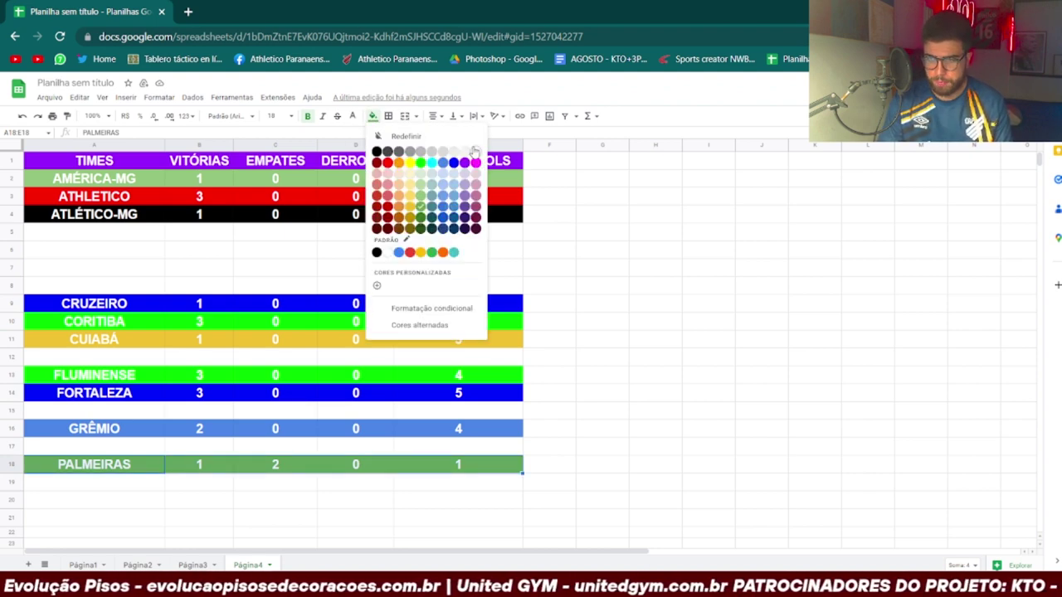
pyautogui.click(475, 151)
pyautogui.click(754, 392)
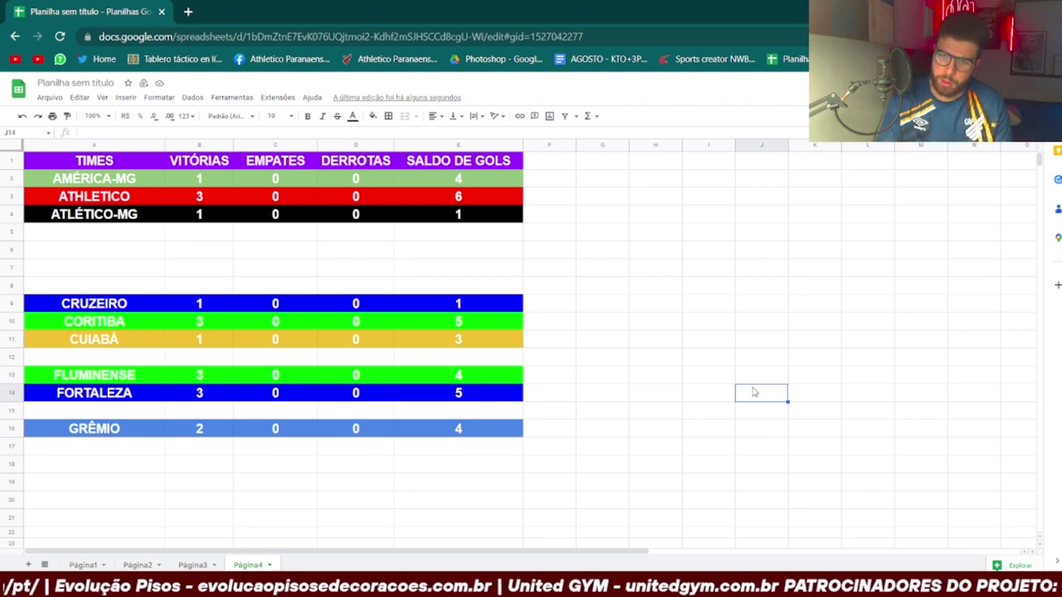
# Step: Hide the AMÉRICA-MG row by filling cells A2:E2 with white
pyautogui.click(126, 181)
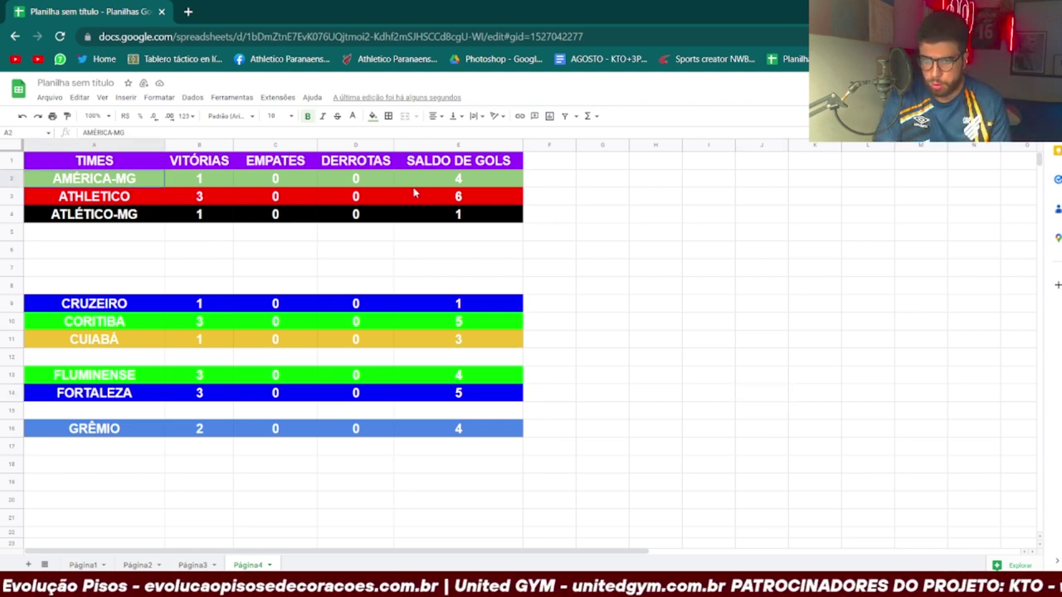
pyautogui.moveTo(124, 180)
pyautogui.mouseDown()
pyautogui.moveTo(517, 181)
pyautogui.moveTo(116, 179)
pyautogui.mouseUp()
pyautogui.click(548, 181)
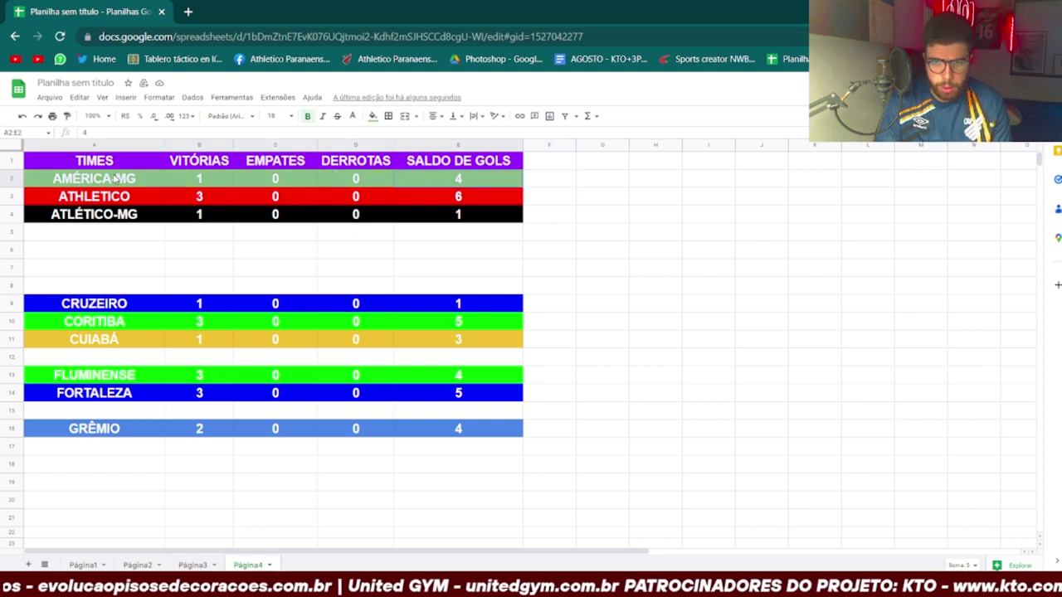
pyautogui.click(372, 116)
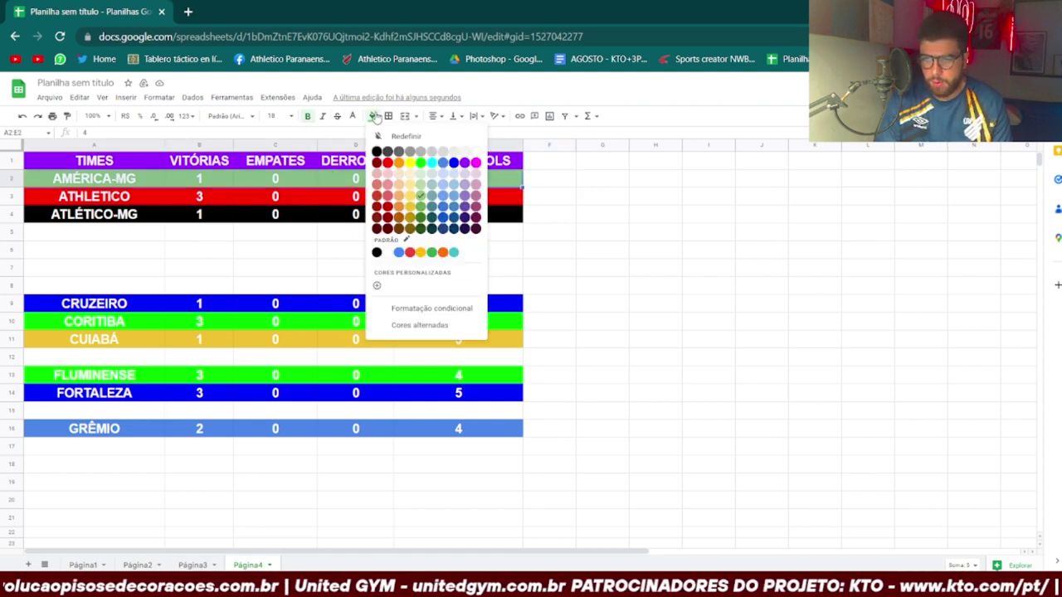
pyautogui.click(477, 152)
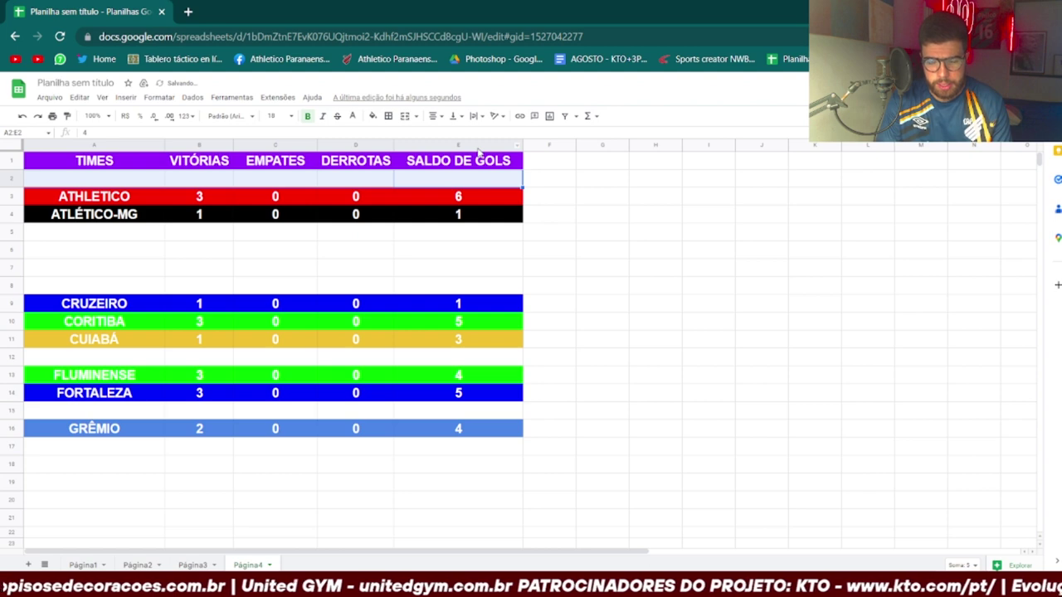
# Step: Hide the ATLÉTICO-MG row by filling cells A4:E4 with white
pyautogui.moveTo(505, 218)
pyautogui.mouseDown()
pyautogui.moveTo(158, 211)
pyautogui.moveTo(70, 224)
pyautogui.moveTo(80, 220)
pyautogui.mouseUp()
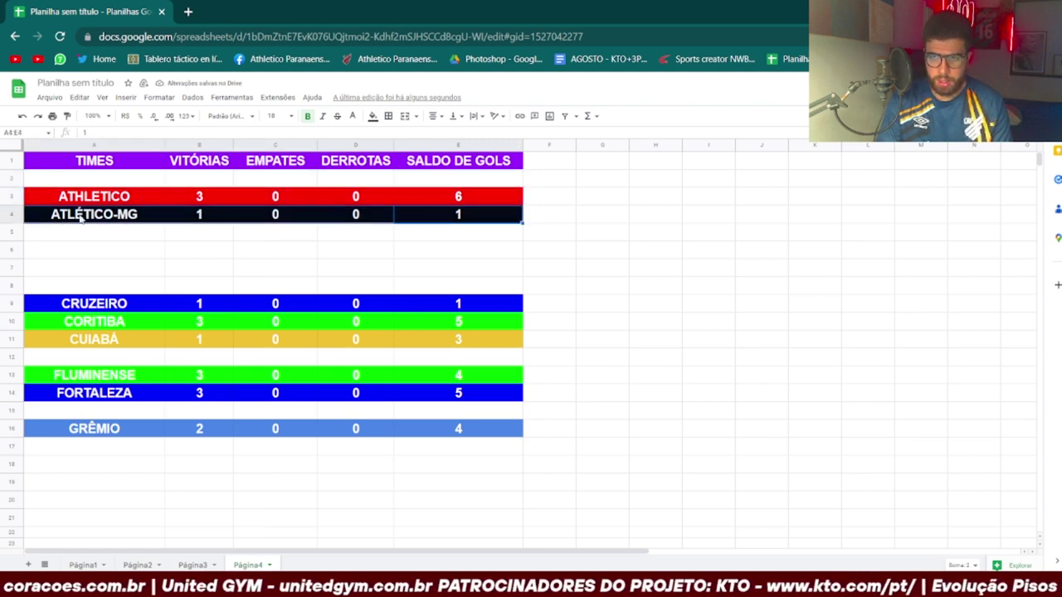
pyautogui.click(373, 117)
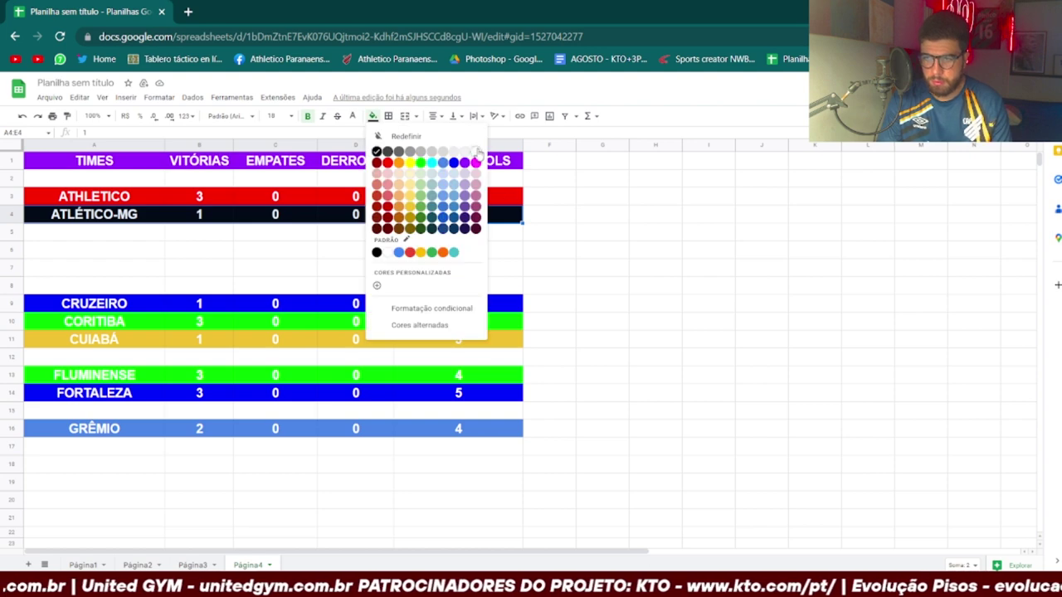
pyautogui.click(475, 152)
# Step: Hide the CRUZEIRO row by filling cells A9:F9 with white
pyautogui.click(101, 307)
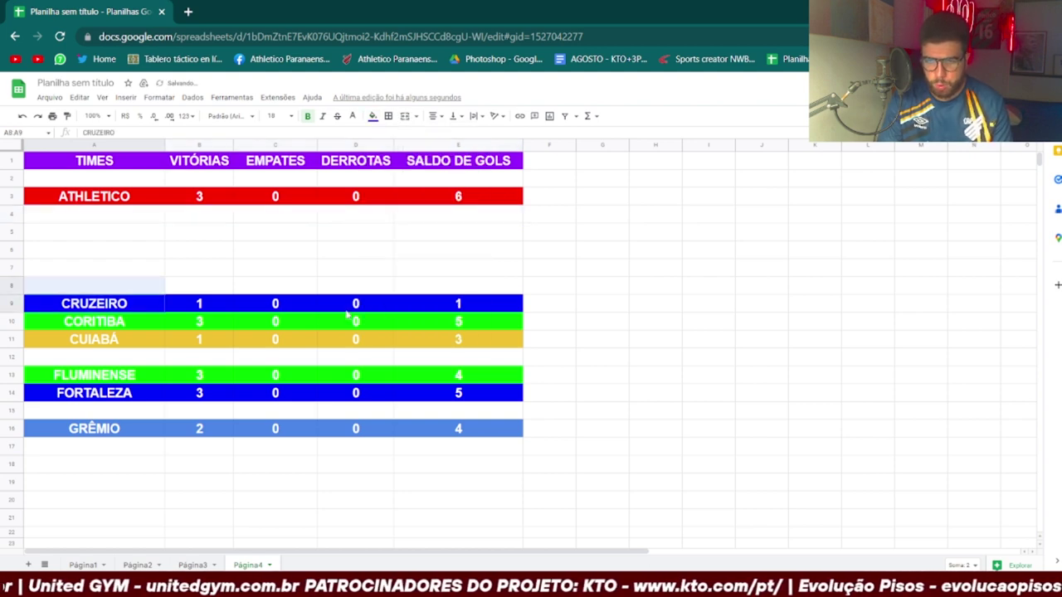
pyautogui.moveTo(347, 314); pyautogui.dragTo(526, 305)
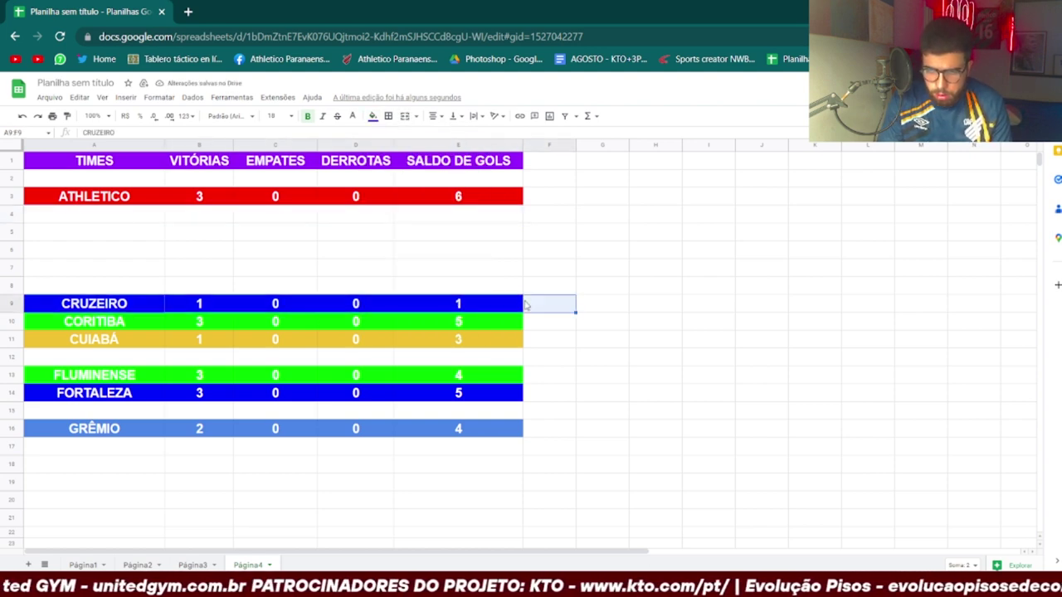
pyautogui.click(372, 117)
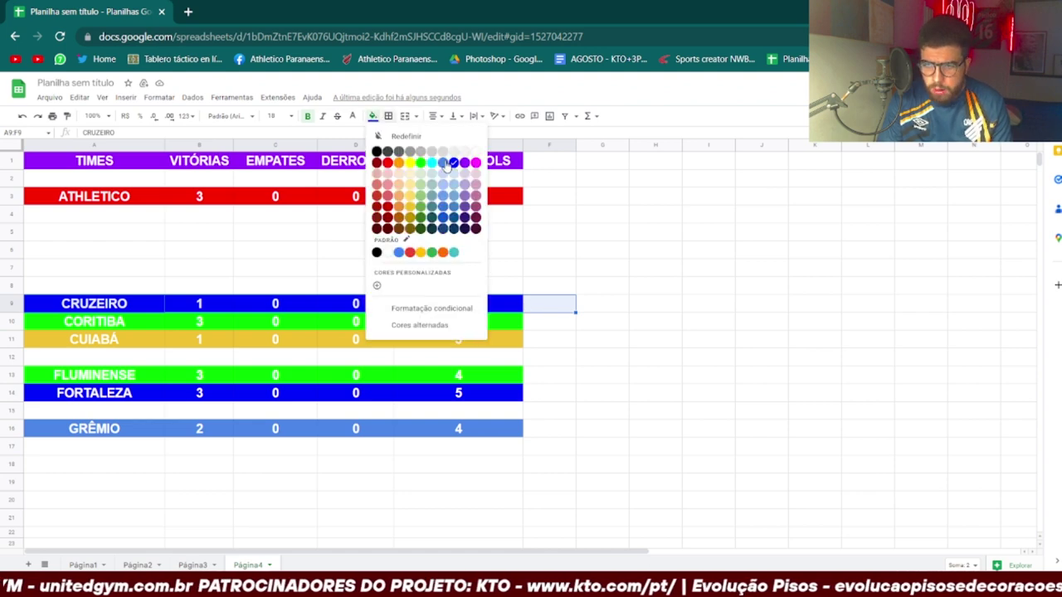
pyautogui.click(476, 152)
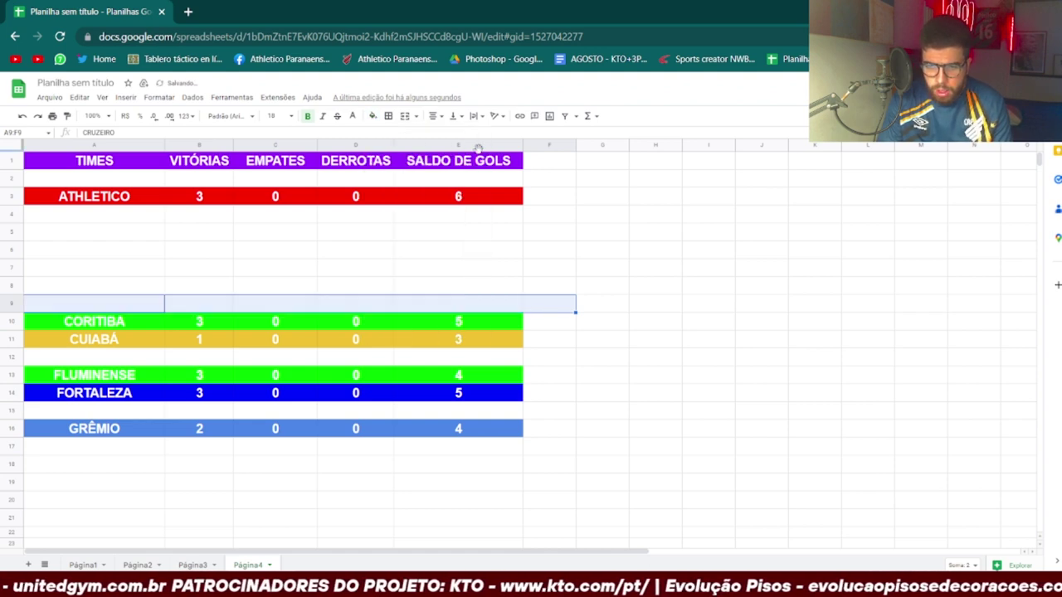
# Step: Hide the CUIABÁ row by filling cells A11:E11 with white
pyautogui.click(89, 344)
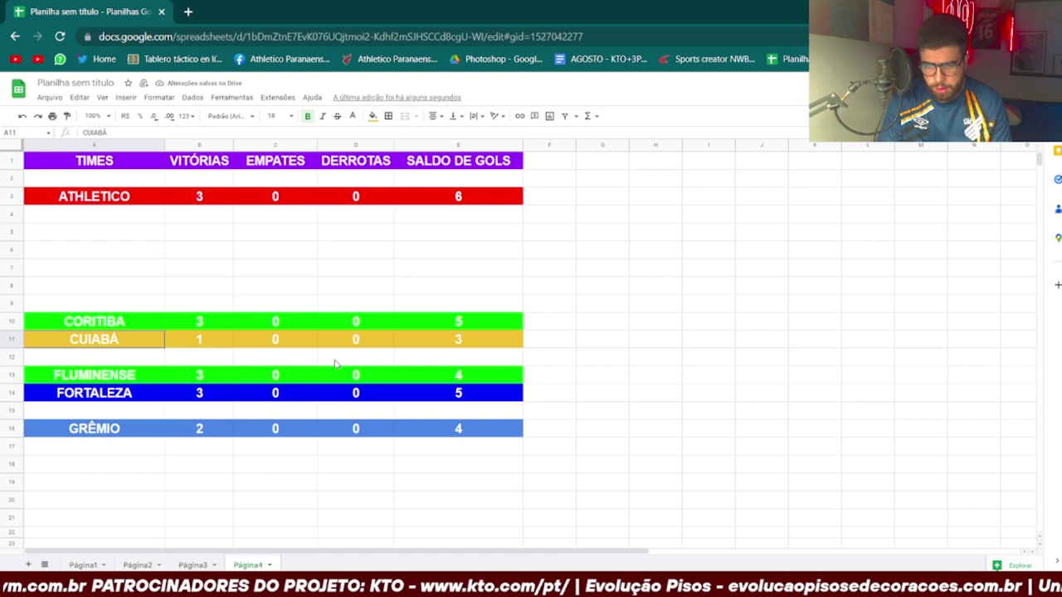
pyautogui.keyDown('shift'); pyautogui.click(426, 345); pyautogui.keyUp('shift')
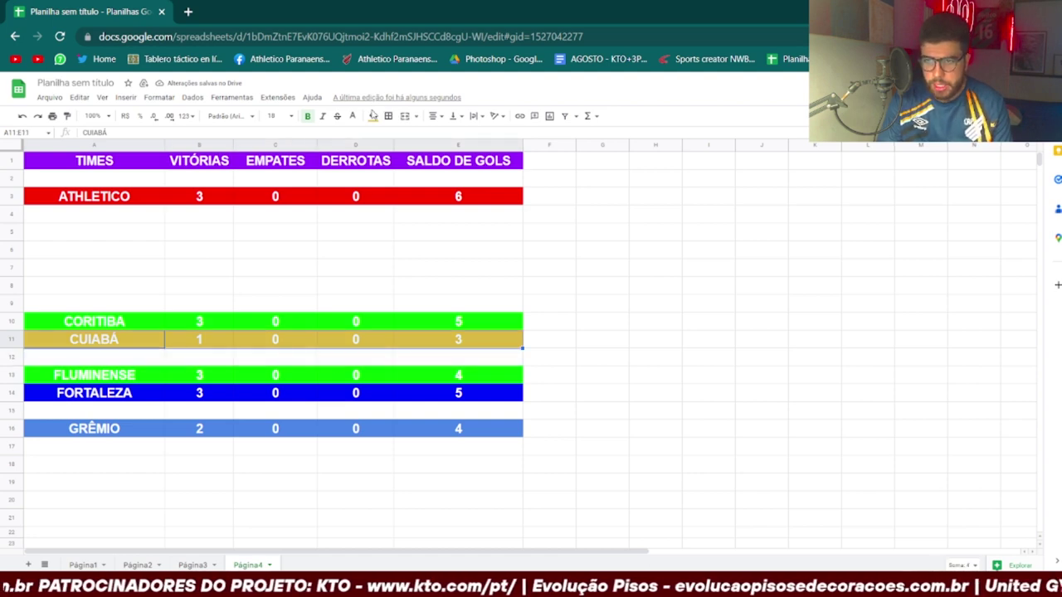
pyautogui.click(373, 116)
pyautogui.click(479, 152)
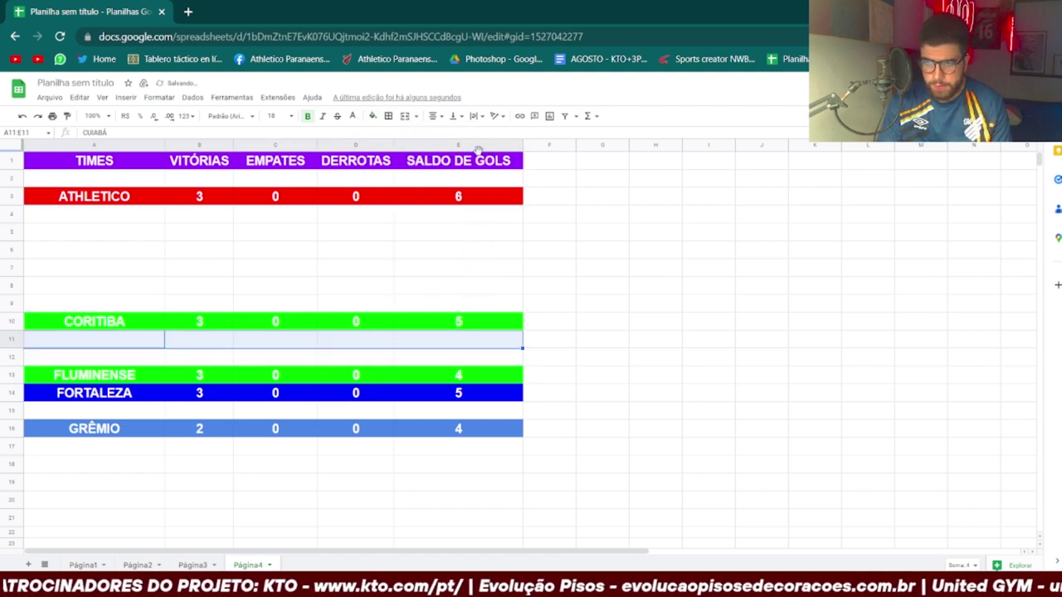
# Step: Hide the GRÊMIO row by filling cells A16:E16 with white
pyautogui.moveTo(118, 441); pyautogui.dragTo(494, 430)
pyautogui.click(374, 116)
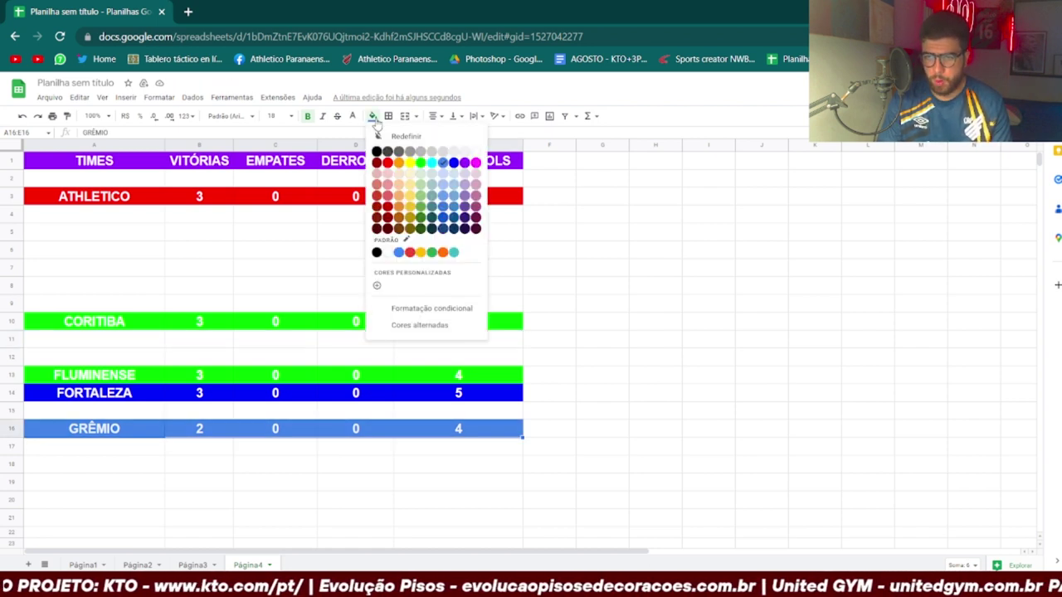
pyautogui.click(477, 154)
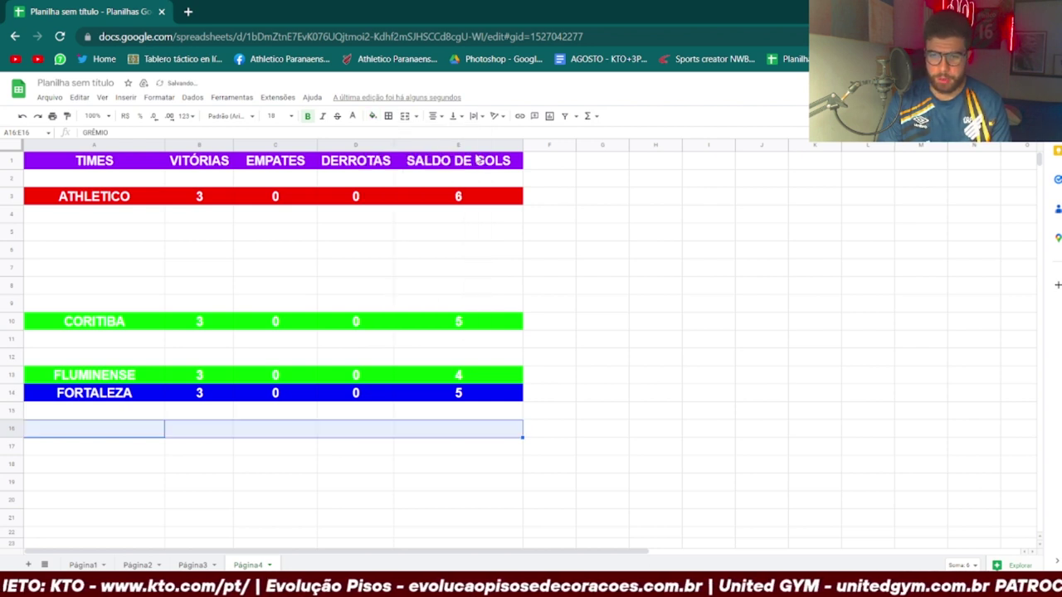
pyautogui.click(624, 265)
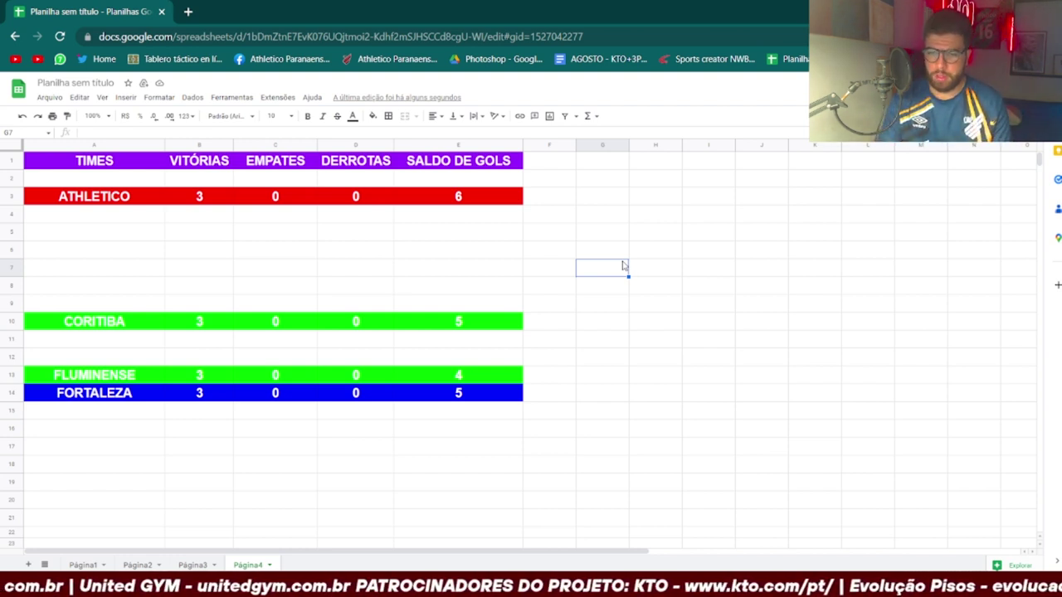
# Step: Hide the FLUMINENSE row by filling cells A13:E13 with white
pyautogui.click(133, 379)
pyautogui.hotkey('shift', 'Right')
pyautogui.hotkey('shift', 'Right')
pyautogui.hotkey('shift', 'Right')
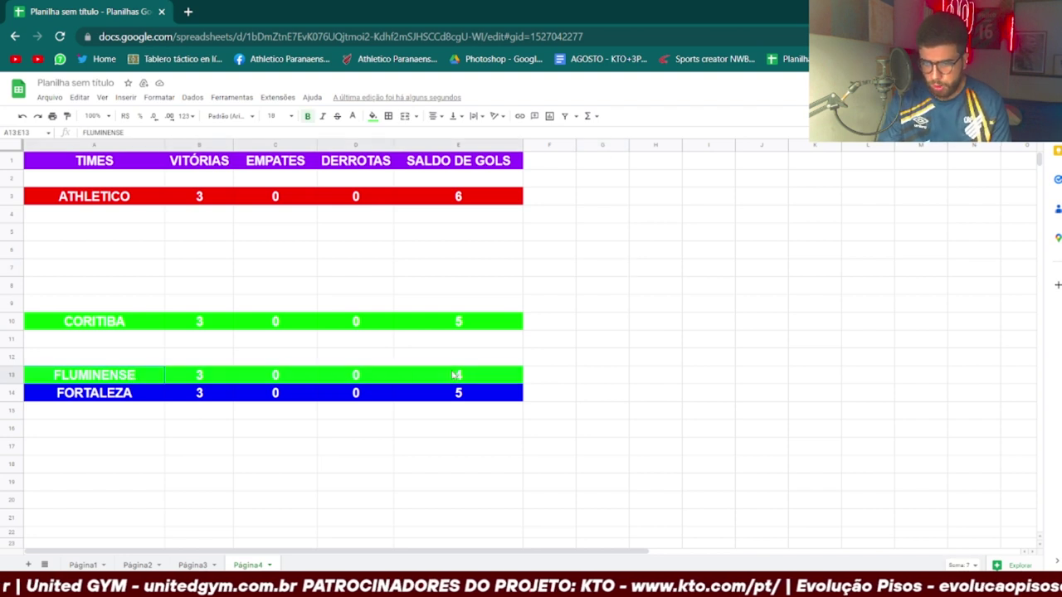
pyautogui.click(374, 116)
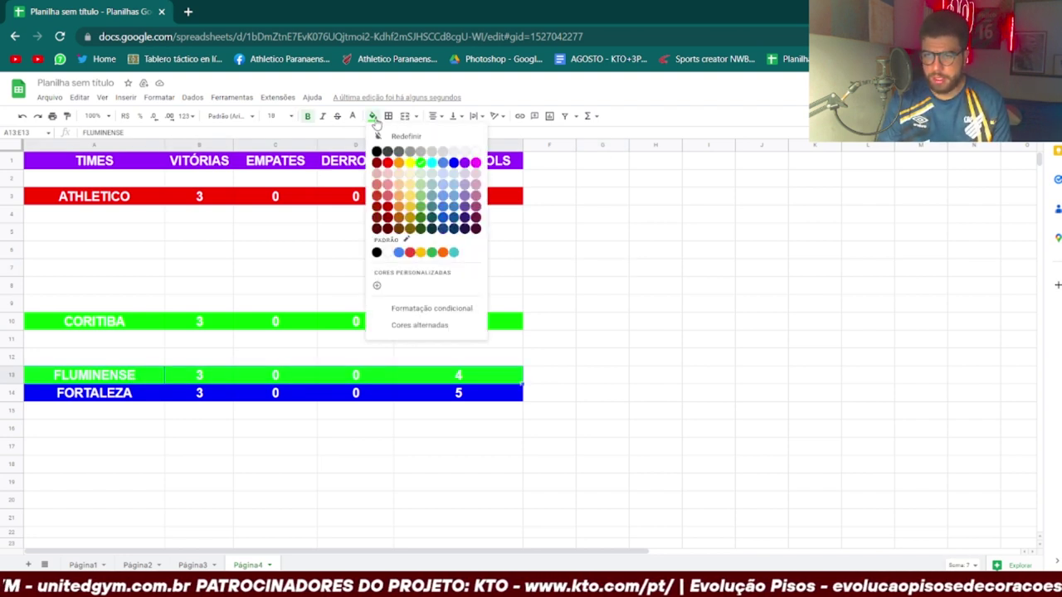
pyautogui.click(479, 151)
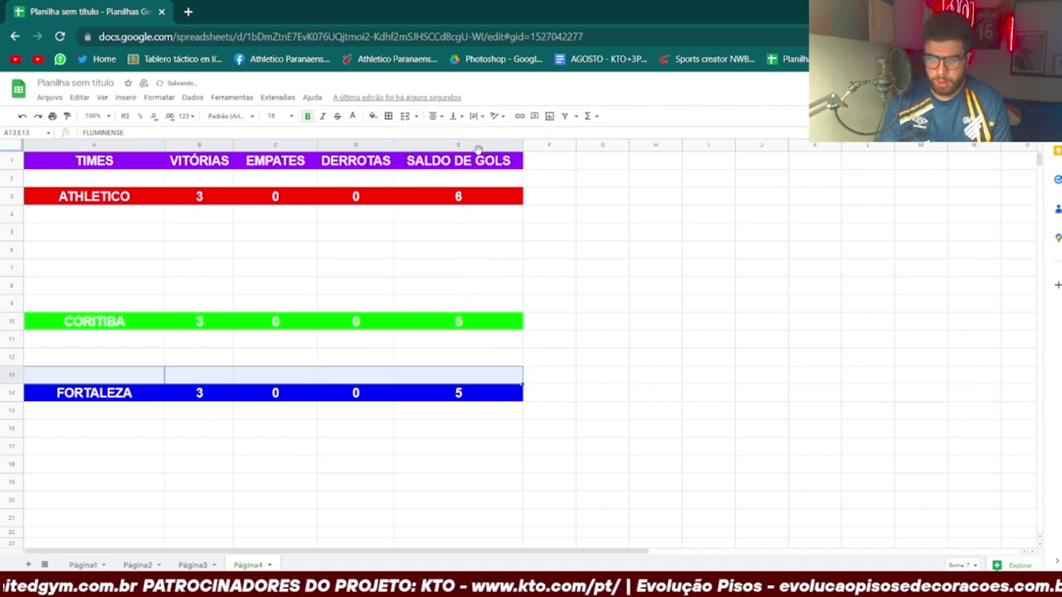
# Step: Hide the FORTALEZA row by filling cells A14:E14 with white
pyautogui.moveTo(124, 398); pyautogui.dragTo(508, 394)
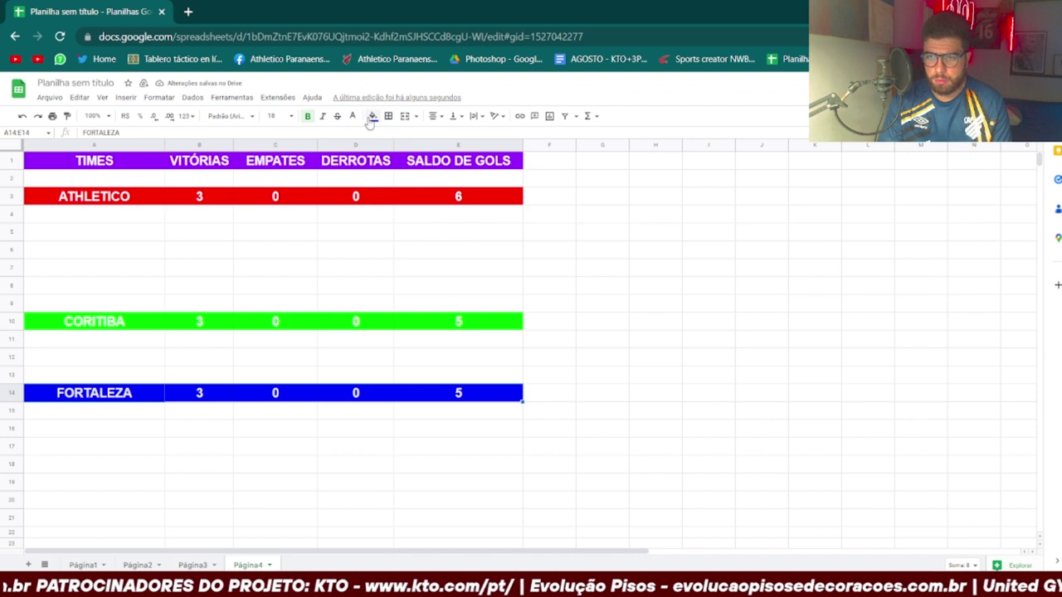
pyautogui.click(373, 116)
pyautogui.click(478, 159)
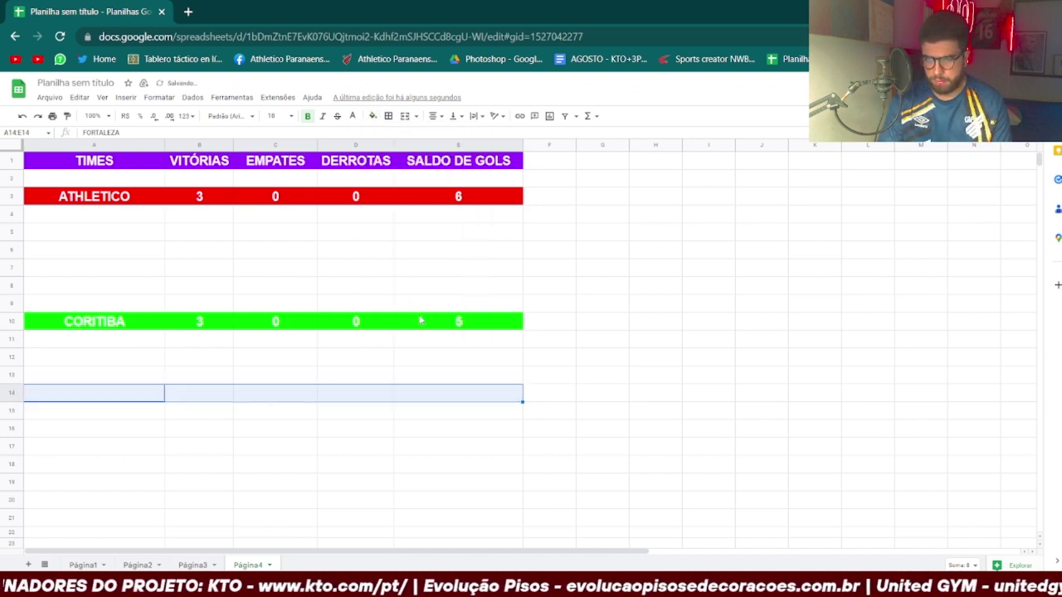
# Step: Hide the CORITIBA row by filling cells A10:E10 with white
pyautogui.moveTo(420, 321); pyautogui.dragTo(139, 321)
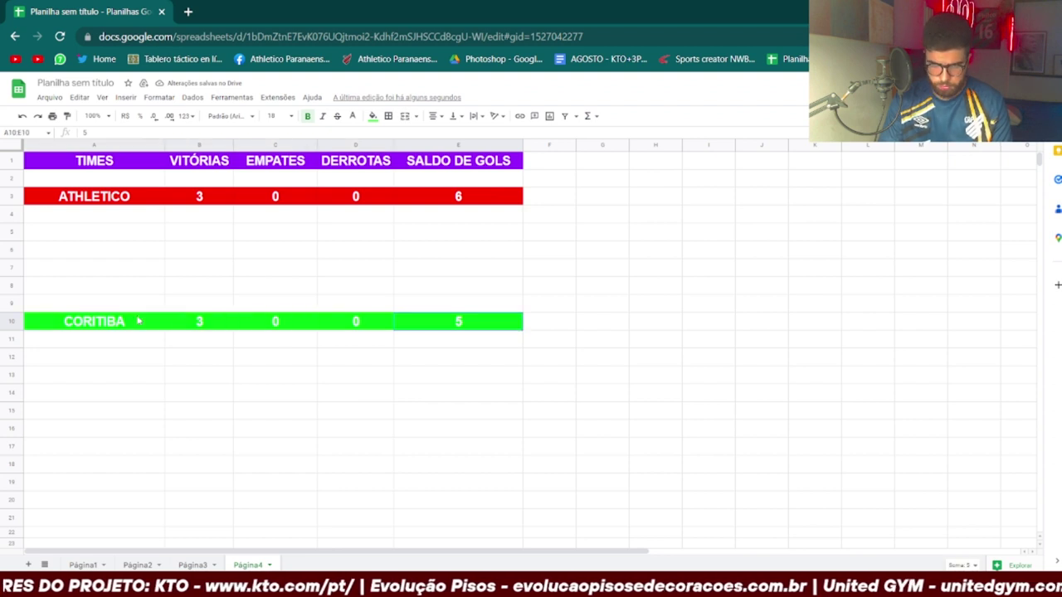
pyautogui.click(372, 117)
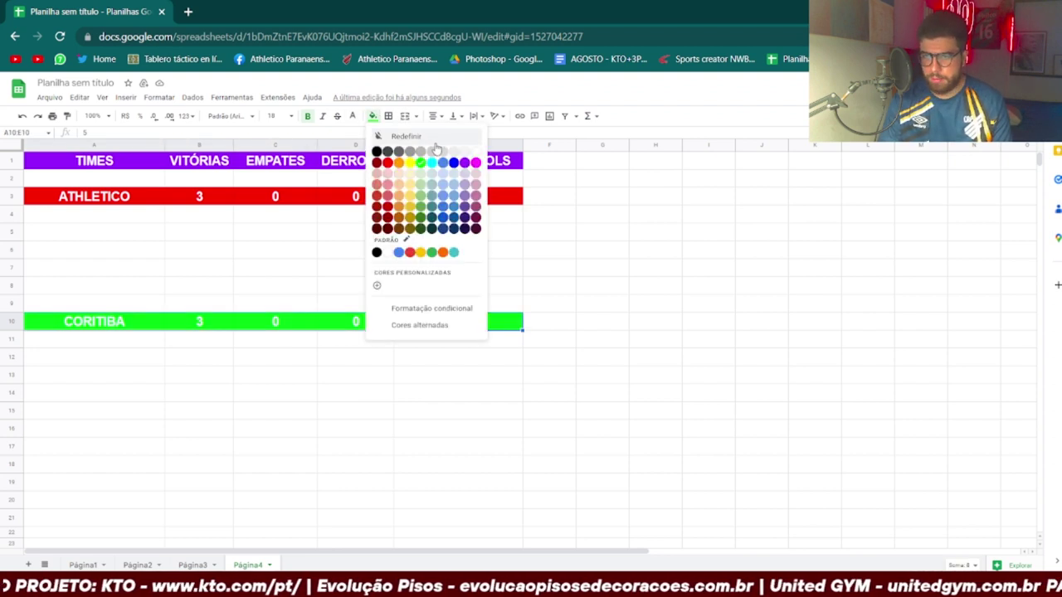
pyautogui.click(477, 152)
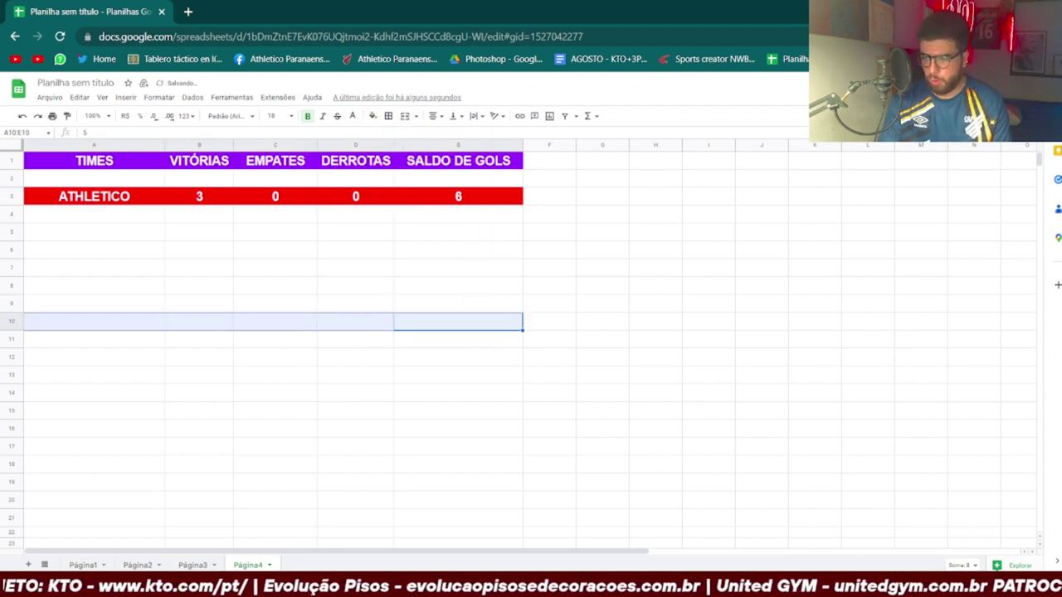